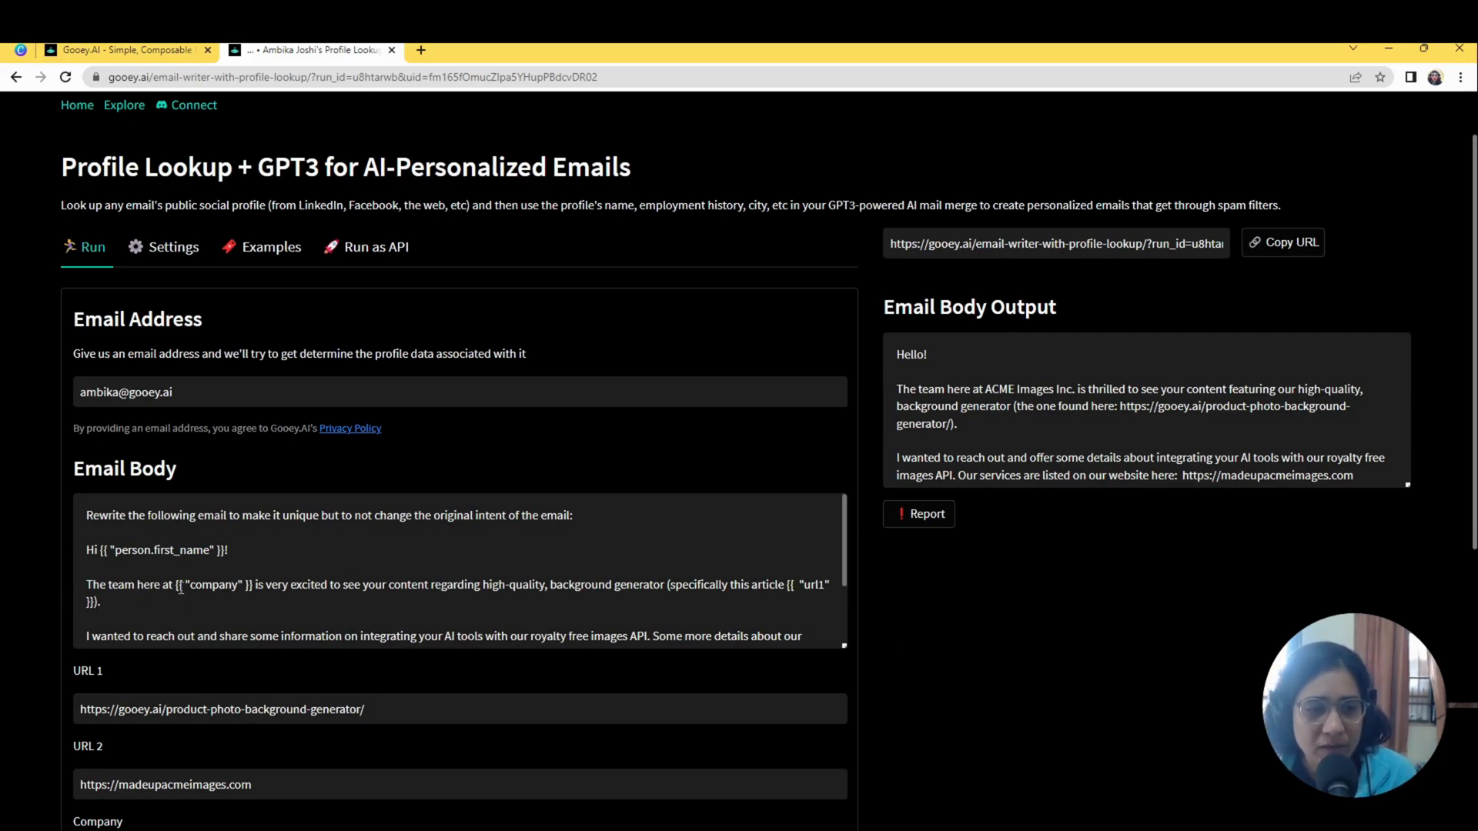
Step: Look over the email writer form, examining the recipient address, the email body template and the fields below it
scroll(291, 597, down, 2)
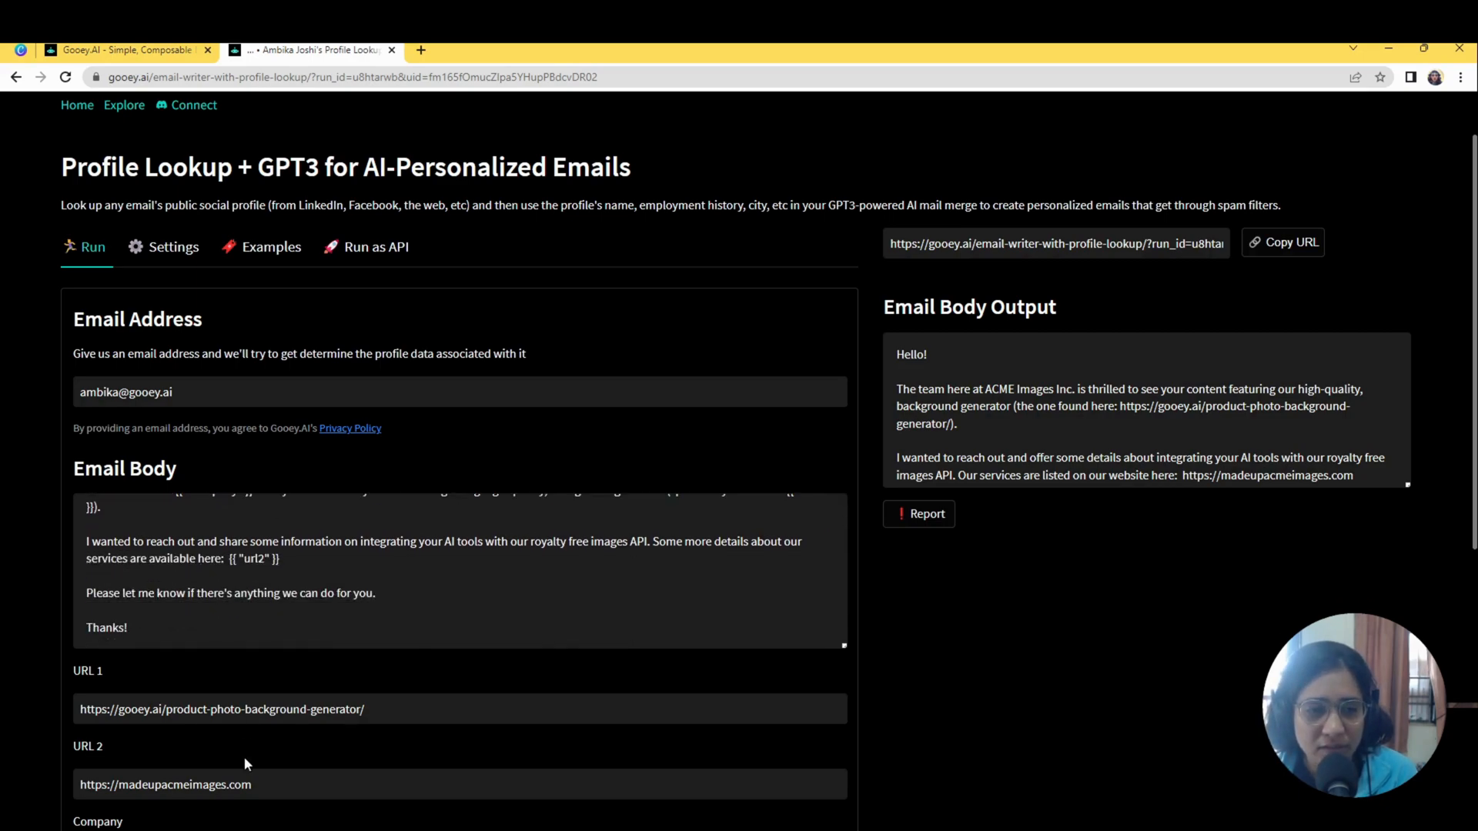
scroll(243, 756, down, 3)
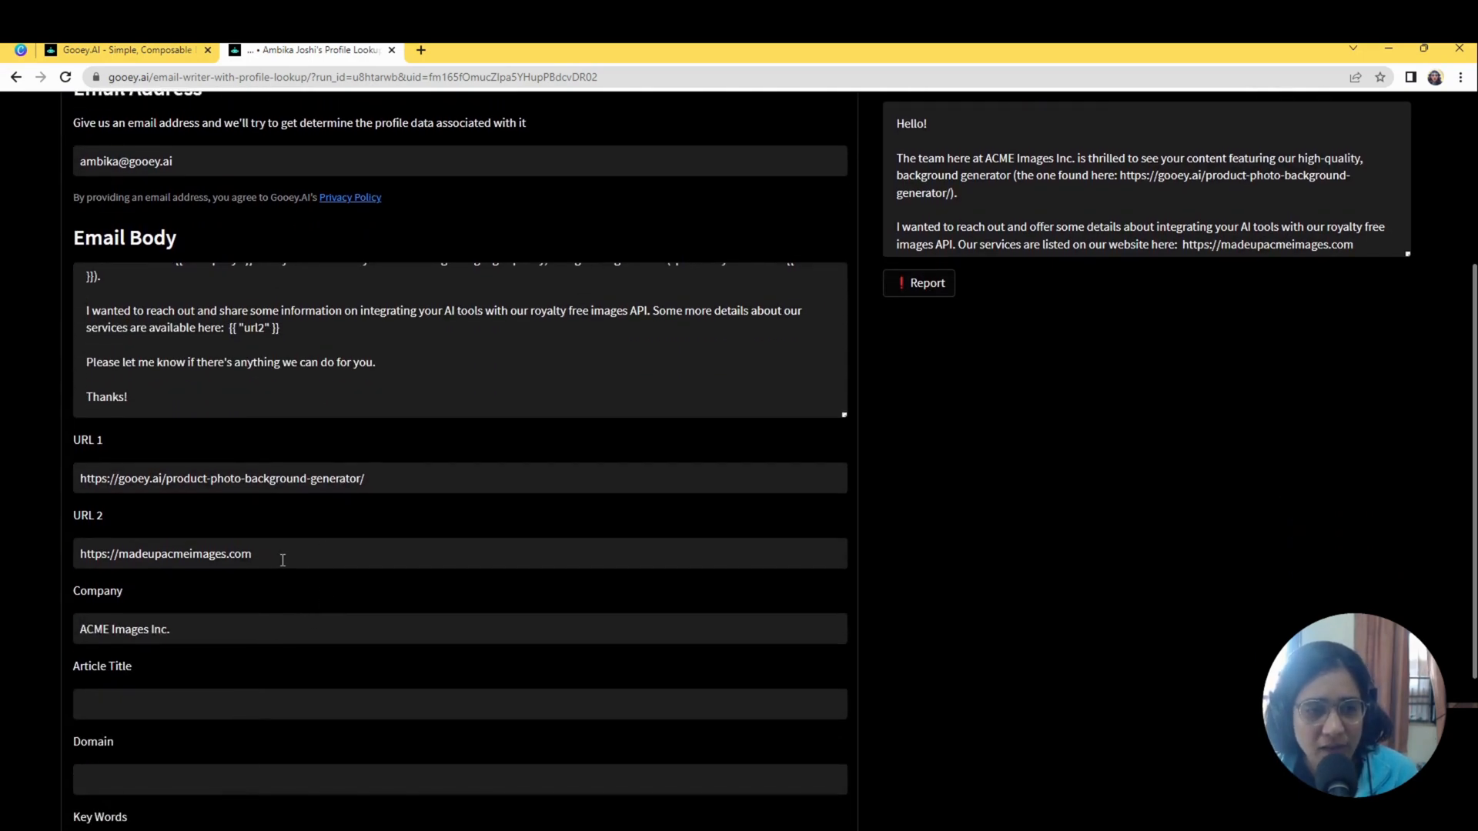
scroll(283, 560, up, 4)
scroll(544, 693, up, 3)
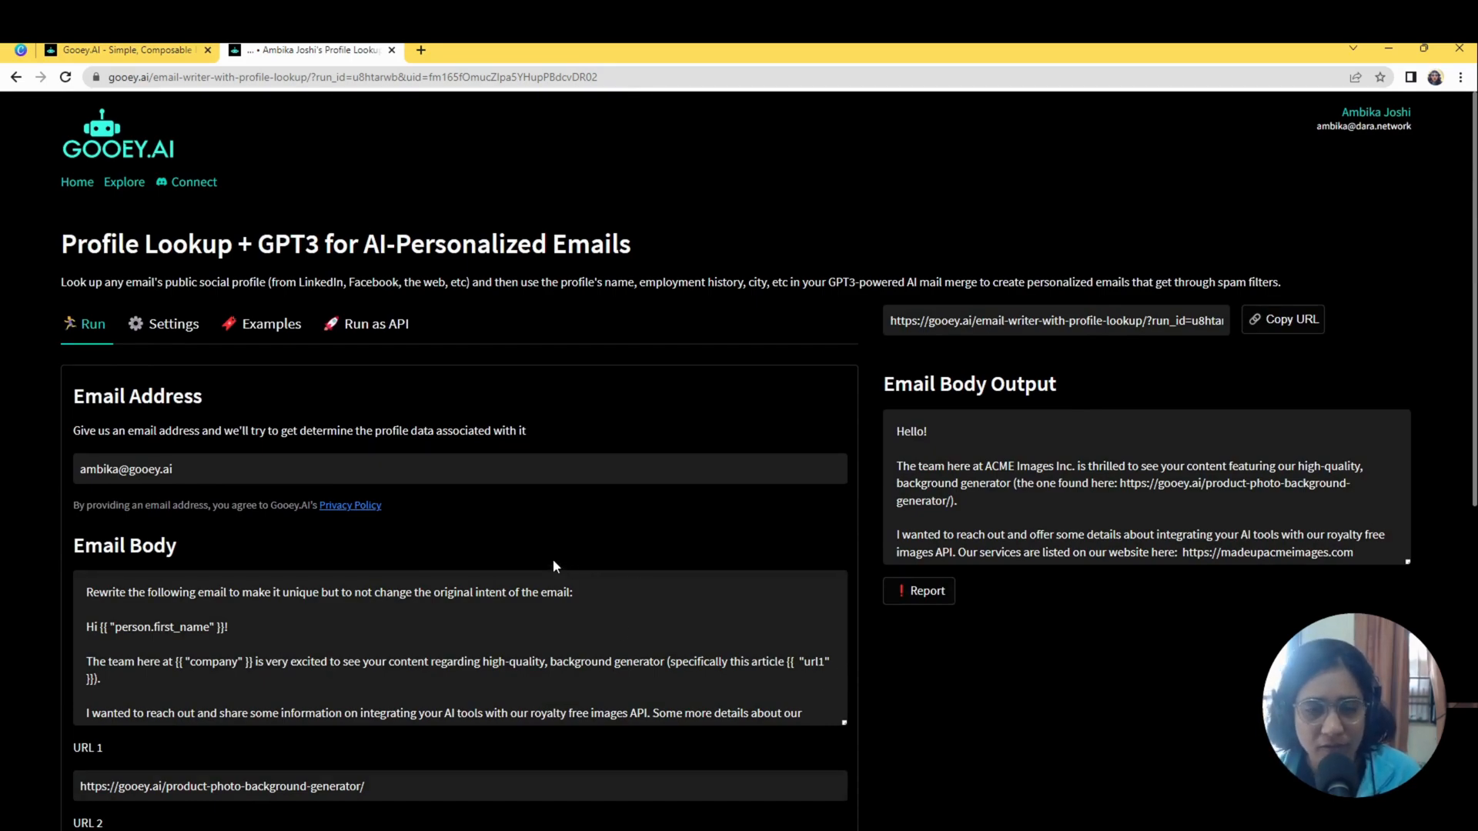
scroll(474, 524, down, 1)
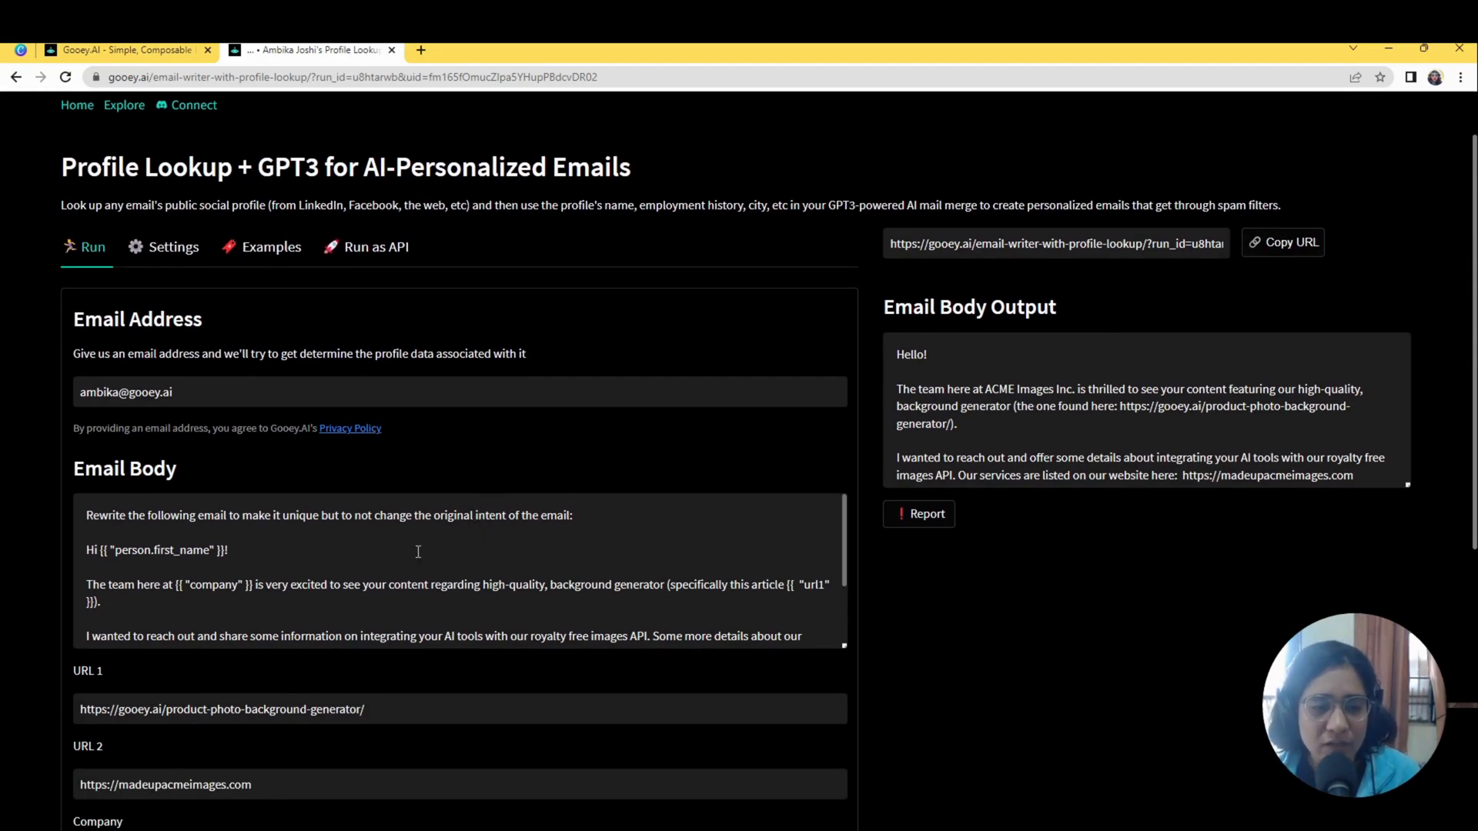
scroll(475, 526, down, 1)
scroll(308, 480, up, 1)
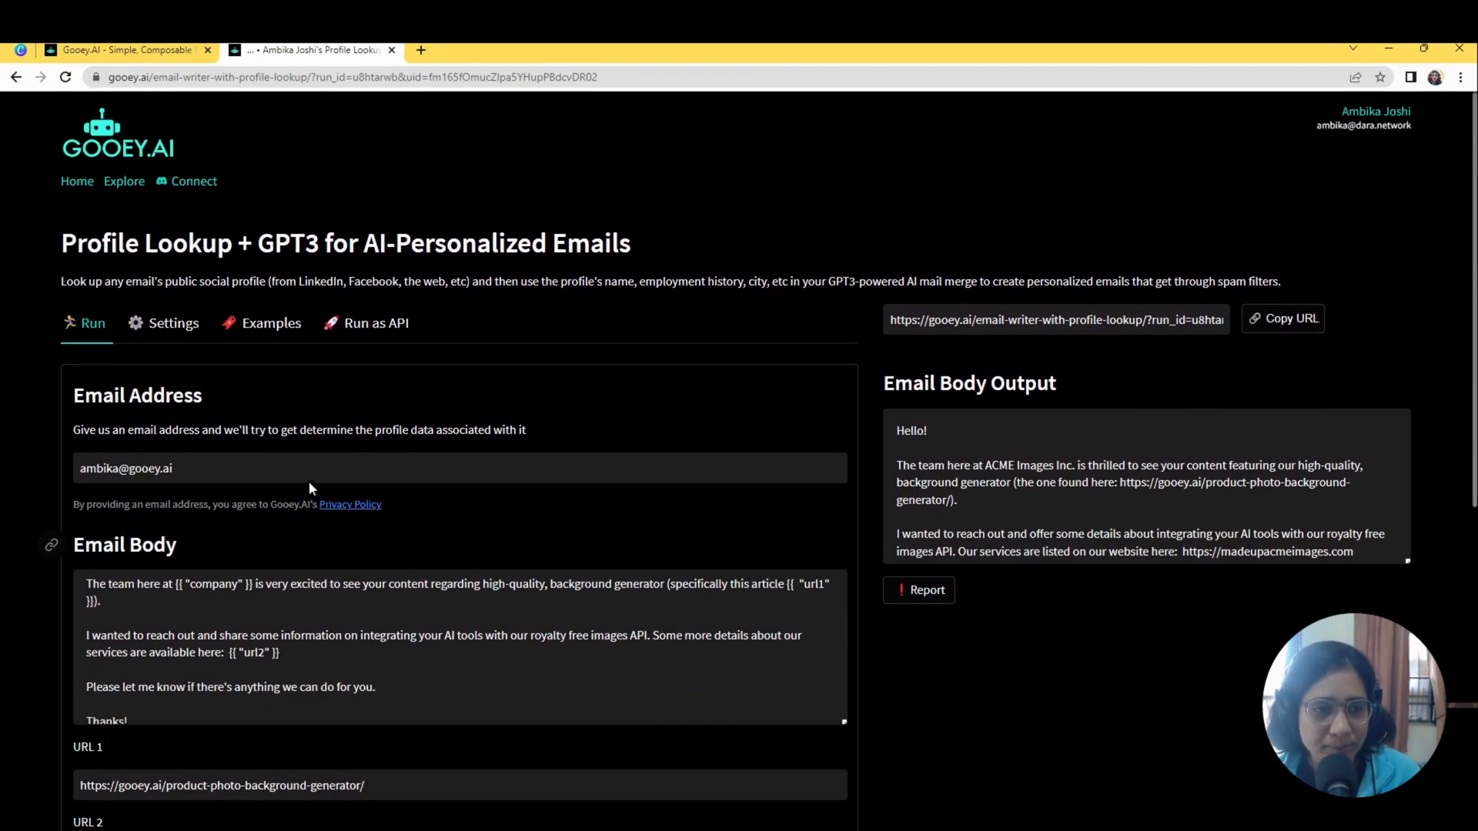
triple_click(205, 478)
click(227, 485)
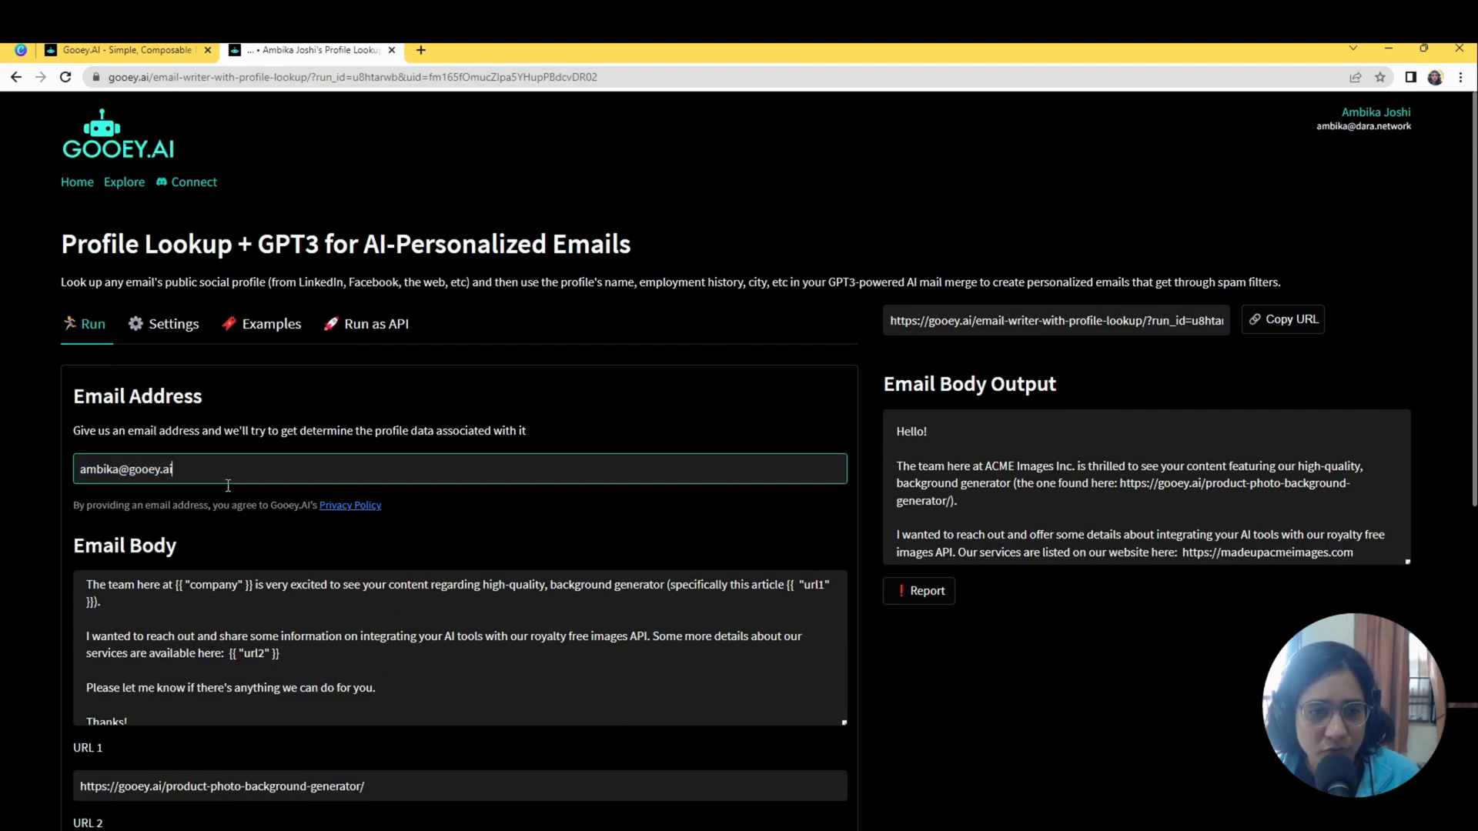
scroll(216, 639, down, 1)
scroll(212, 640, up, 2)
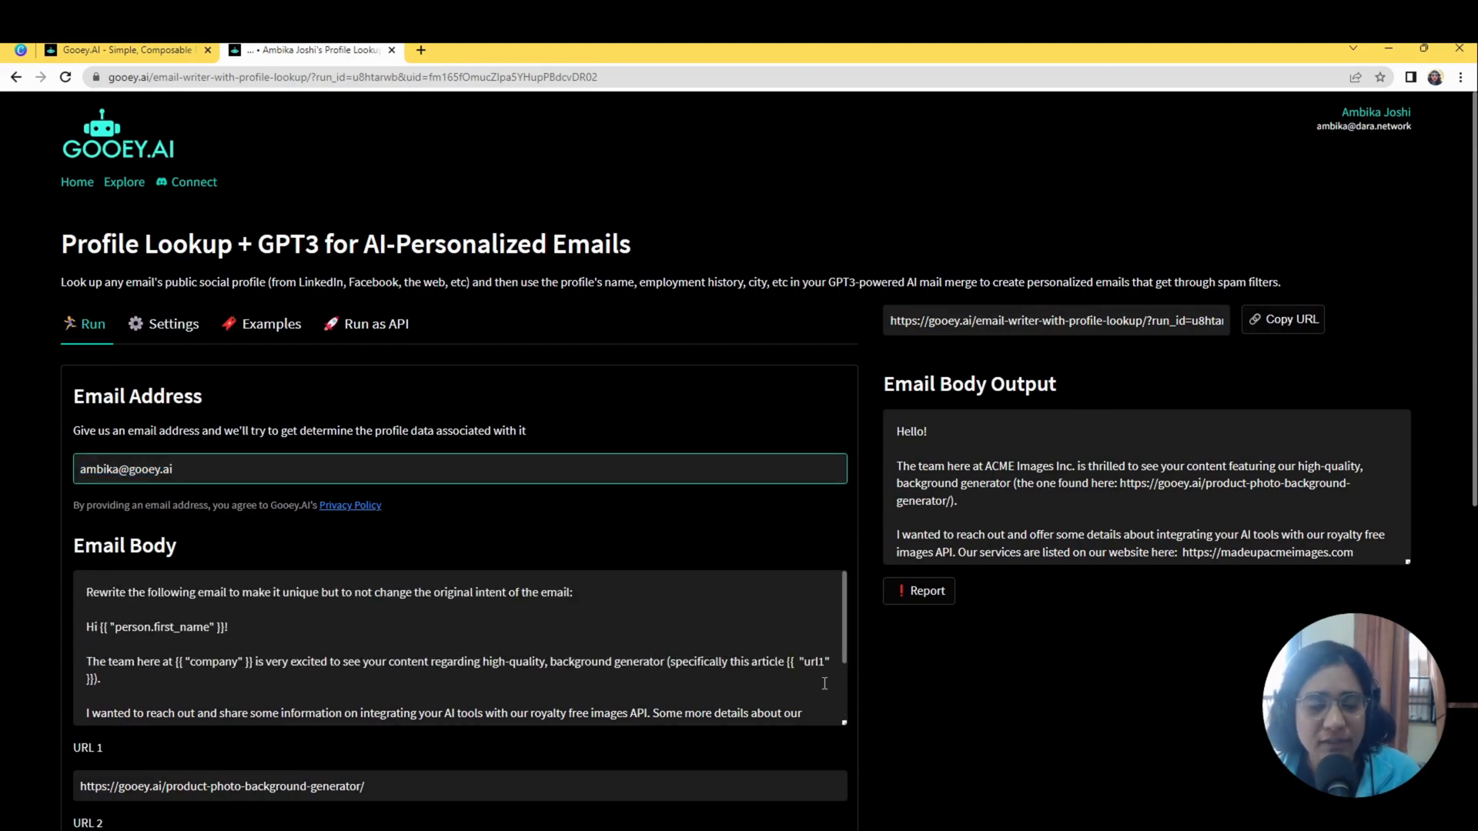
Step: Review the URL 1, URL 2, Company and Key Words fields that supply the email template's variables
scroll(353, 616, down, 3)
click(374, 558)
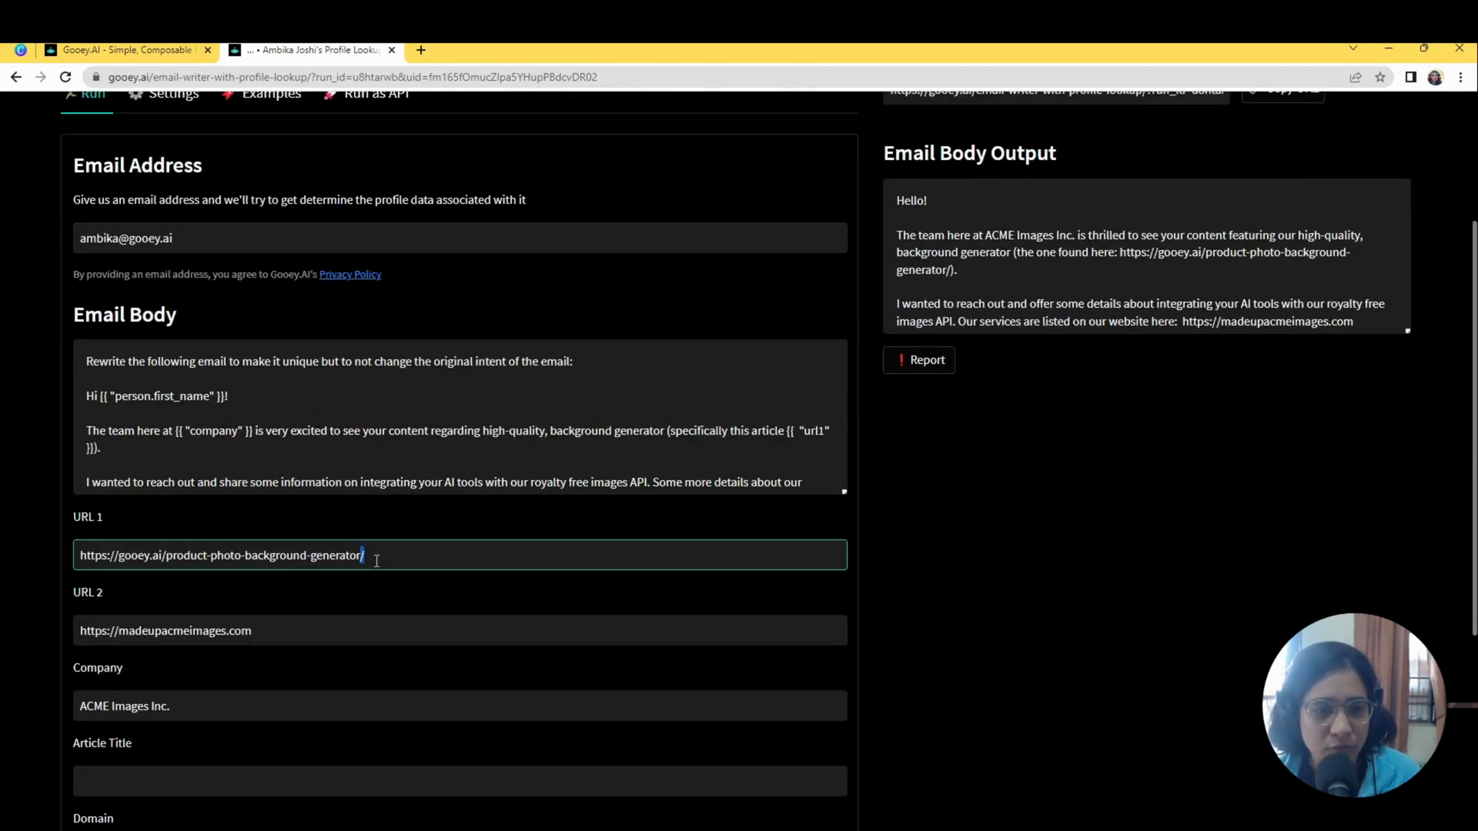
triple_click(377, 560)
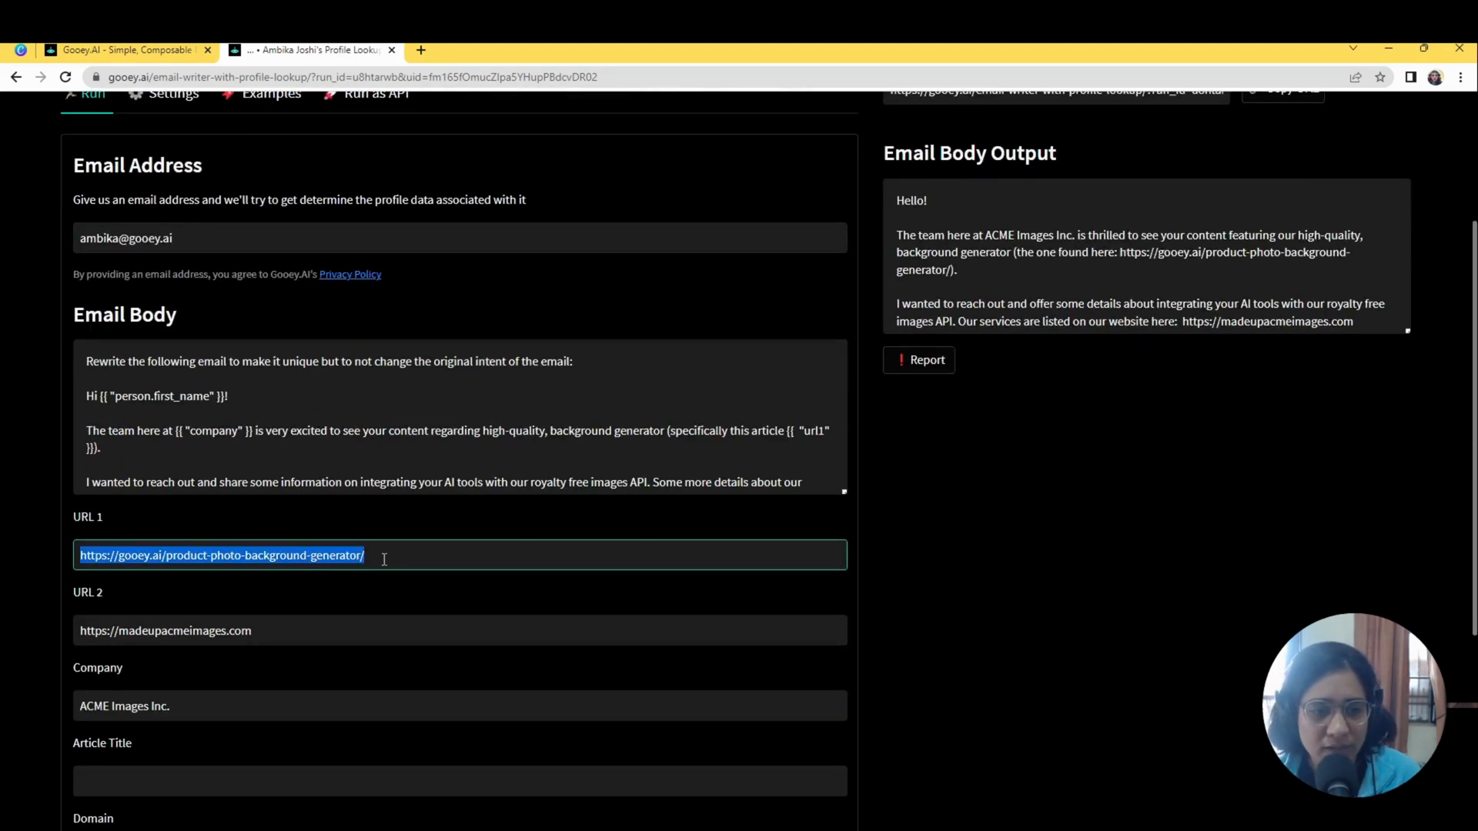
click(372, 629)
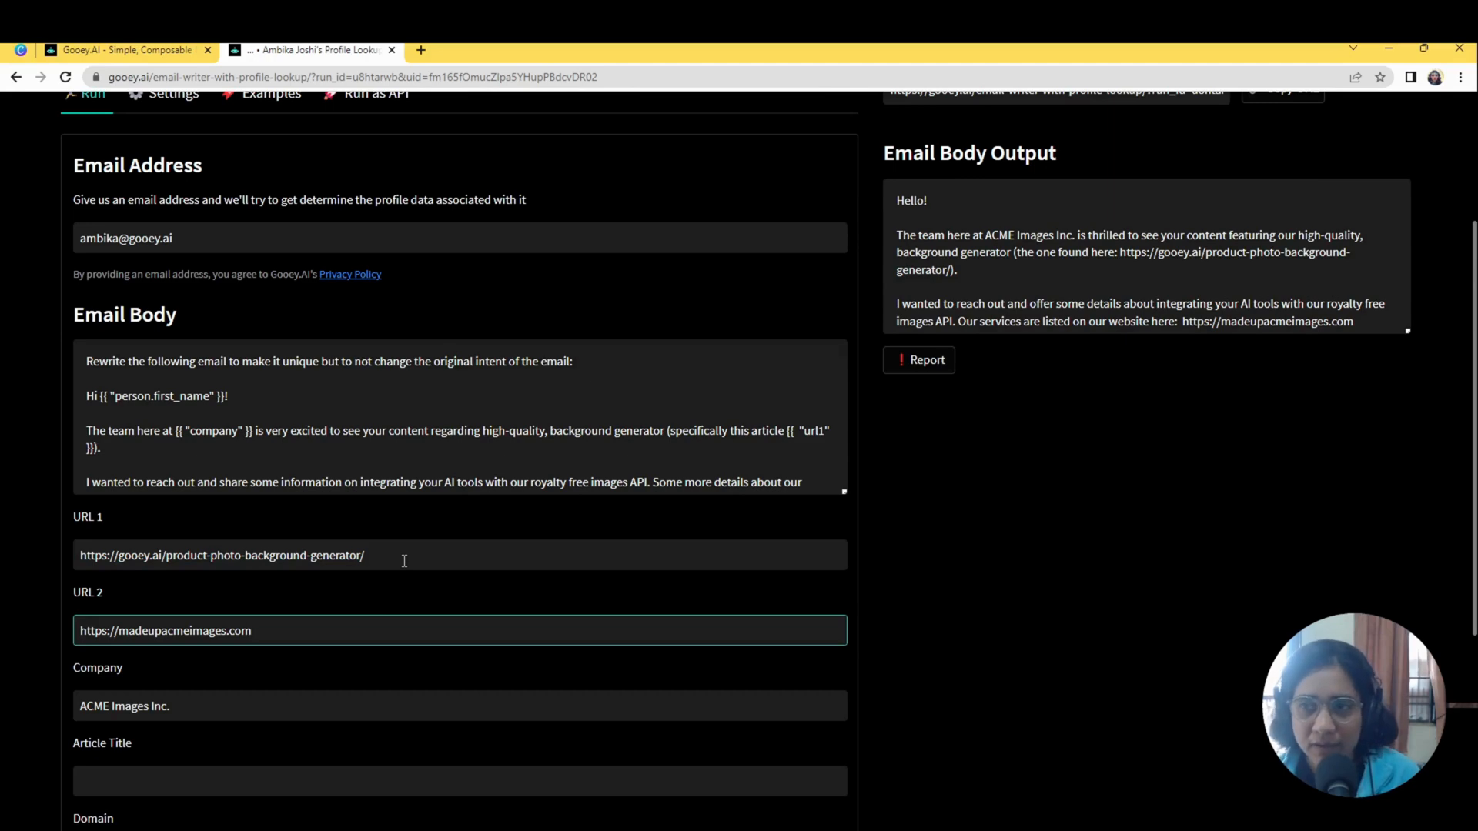
triple_click(405, 561)
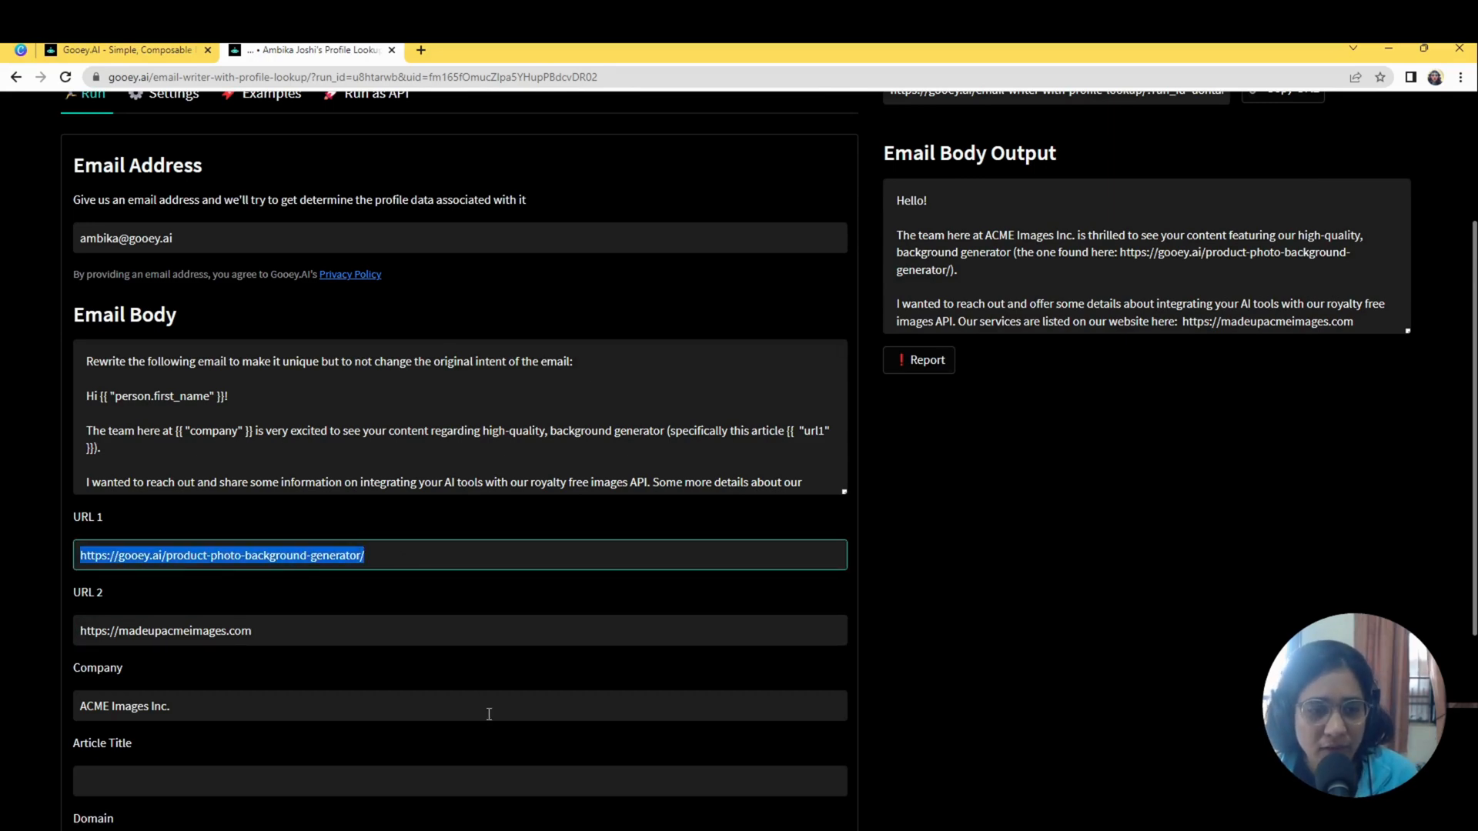
scroll(385, 678, down, 1)
triple_click(275, 637)
scroll(247, 693, down, 2)
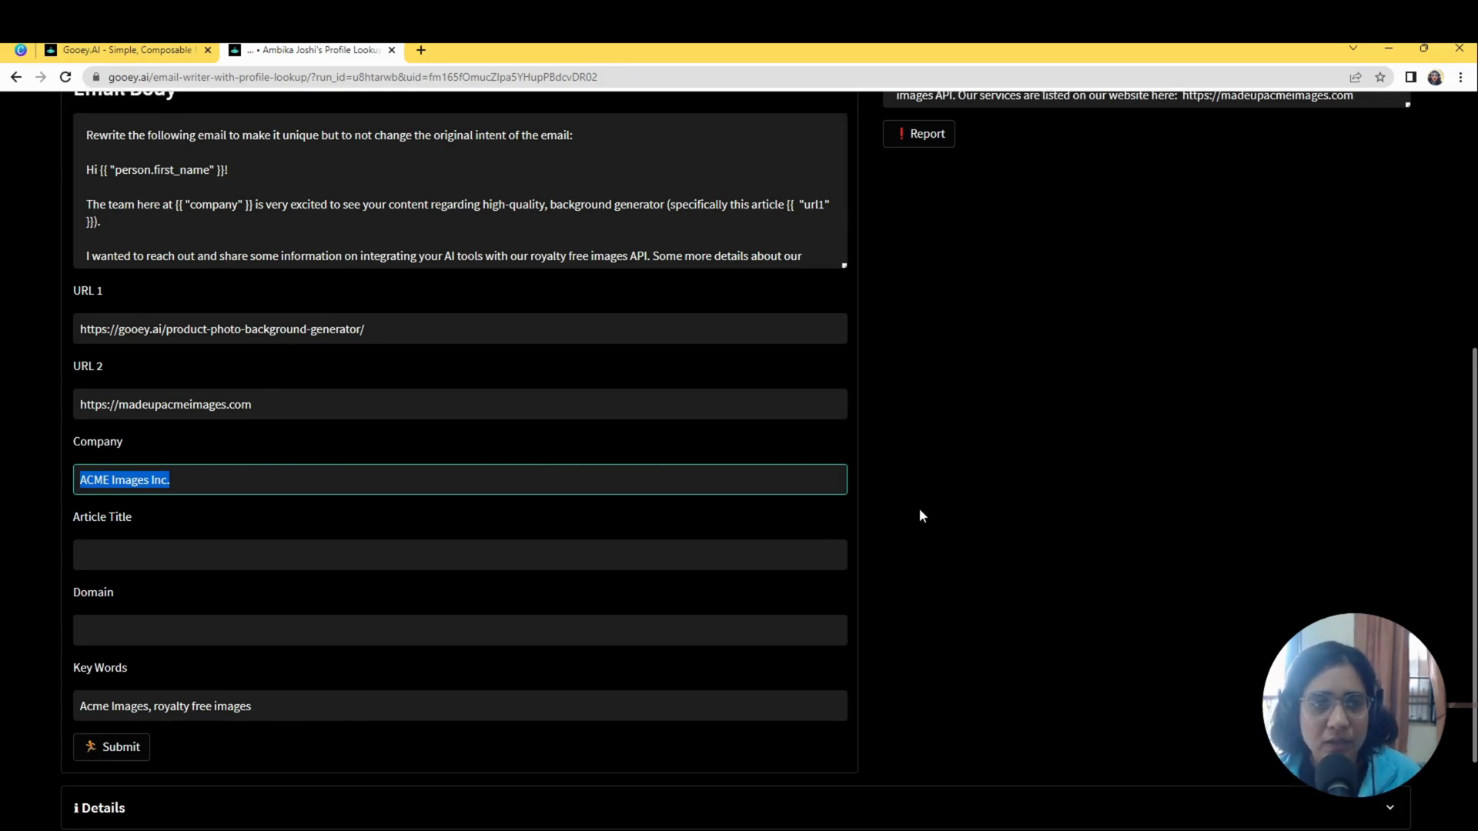
scroll(920, 508, up, 3)
Step: Read the email body prompt from its rewrite instruction through the outreach paragraphs, matching the url1 placeholder to the URL 1 field
click(143, 416)
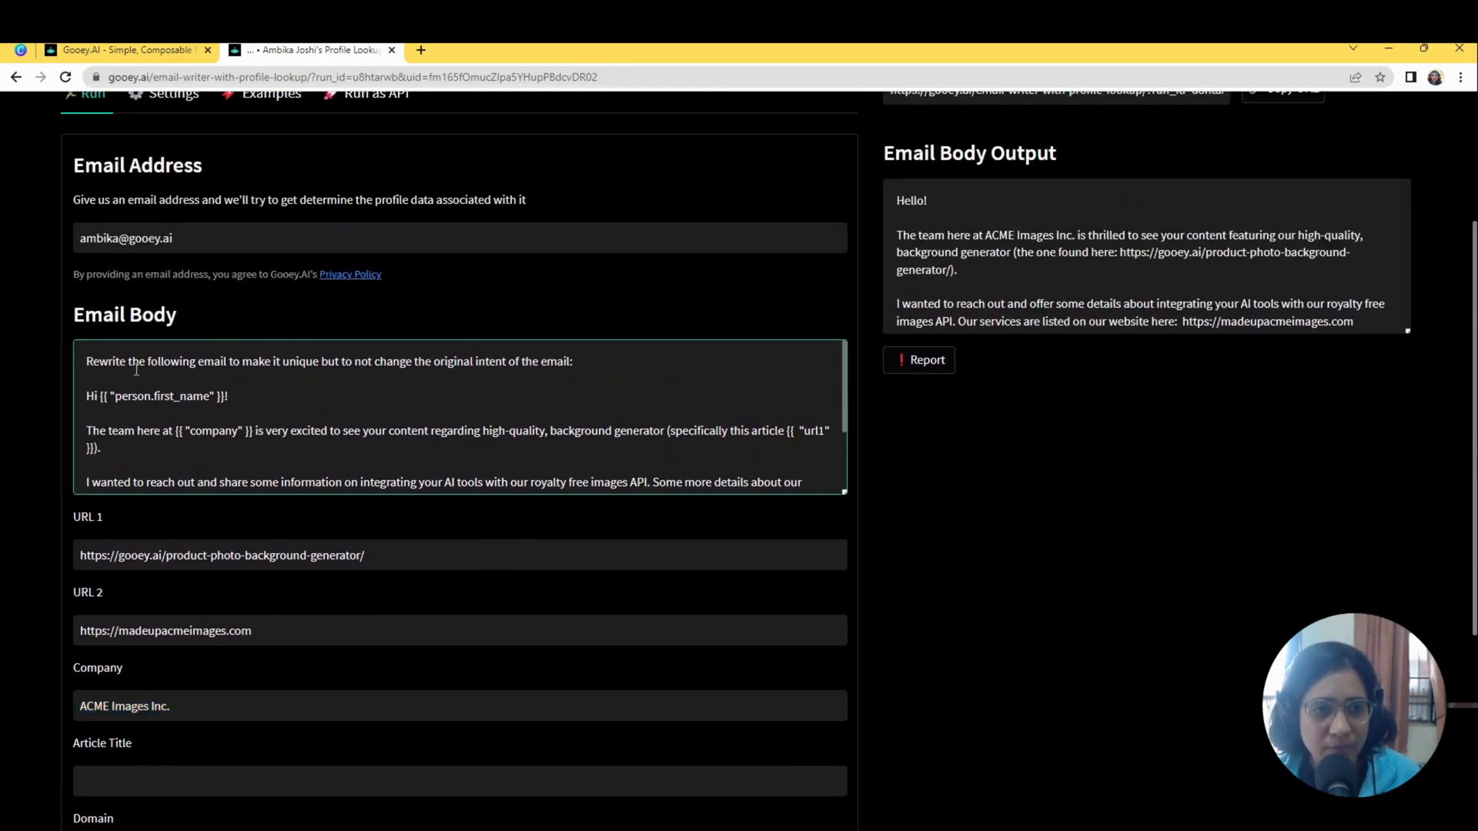
drag(92, 362, 578, 356)
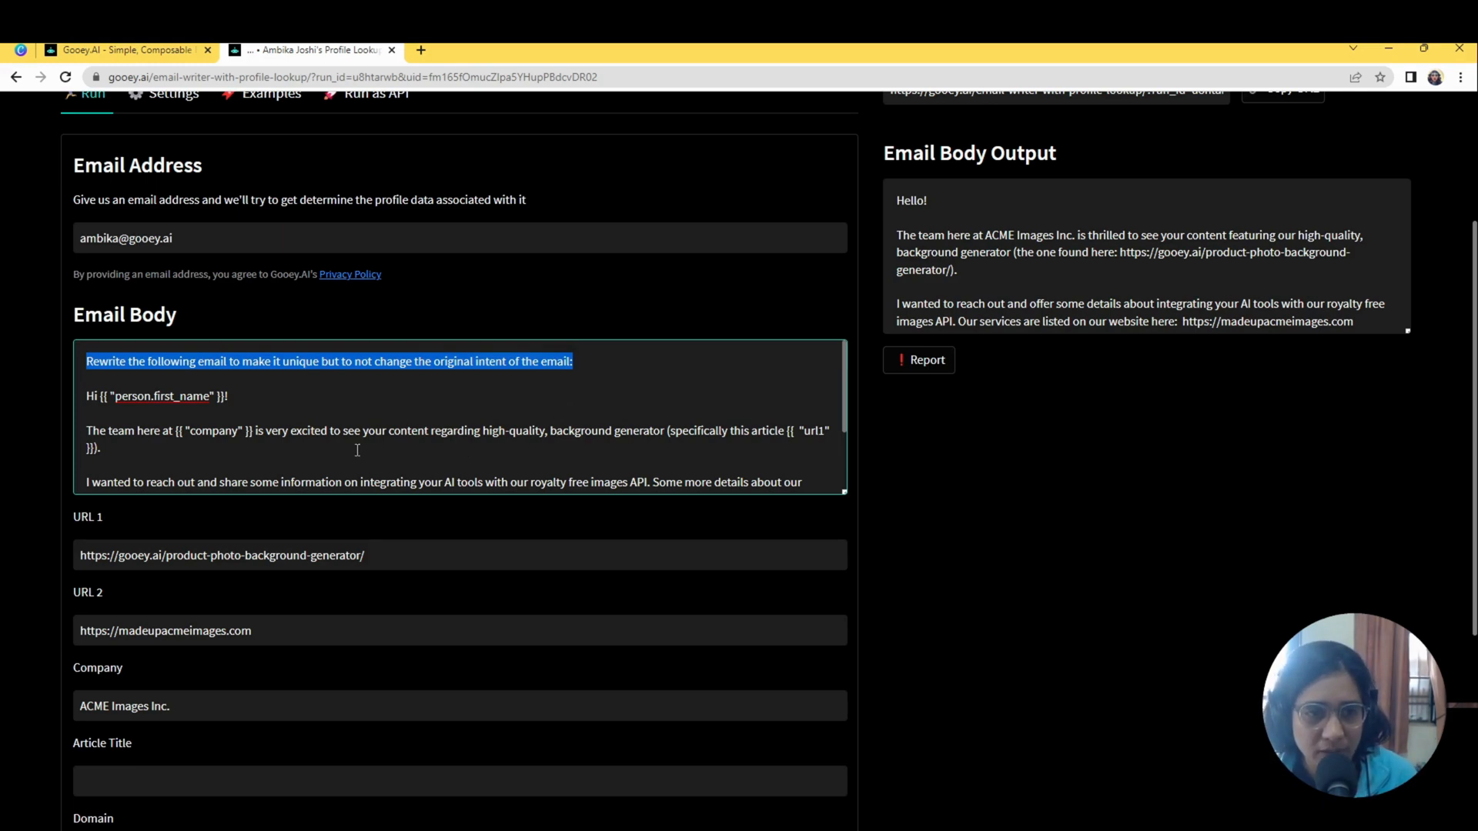
drag(247, 396, 83, 397)
click(139, 396)
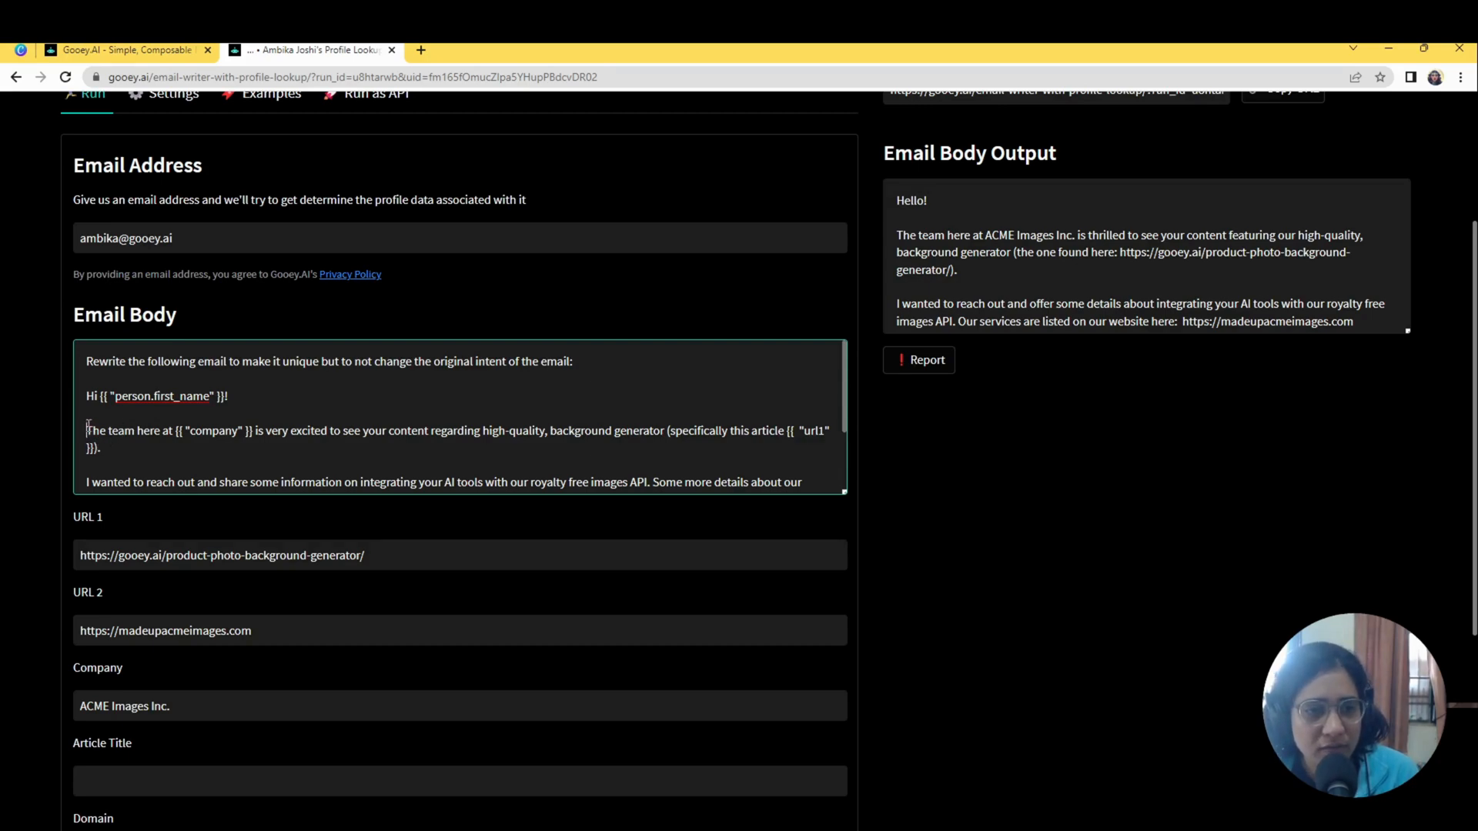
shift+click(177, 428)
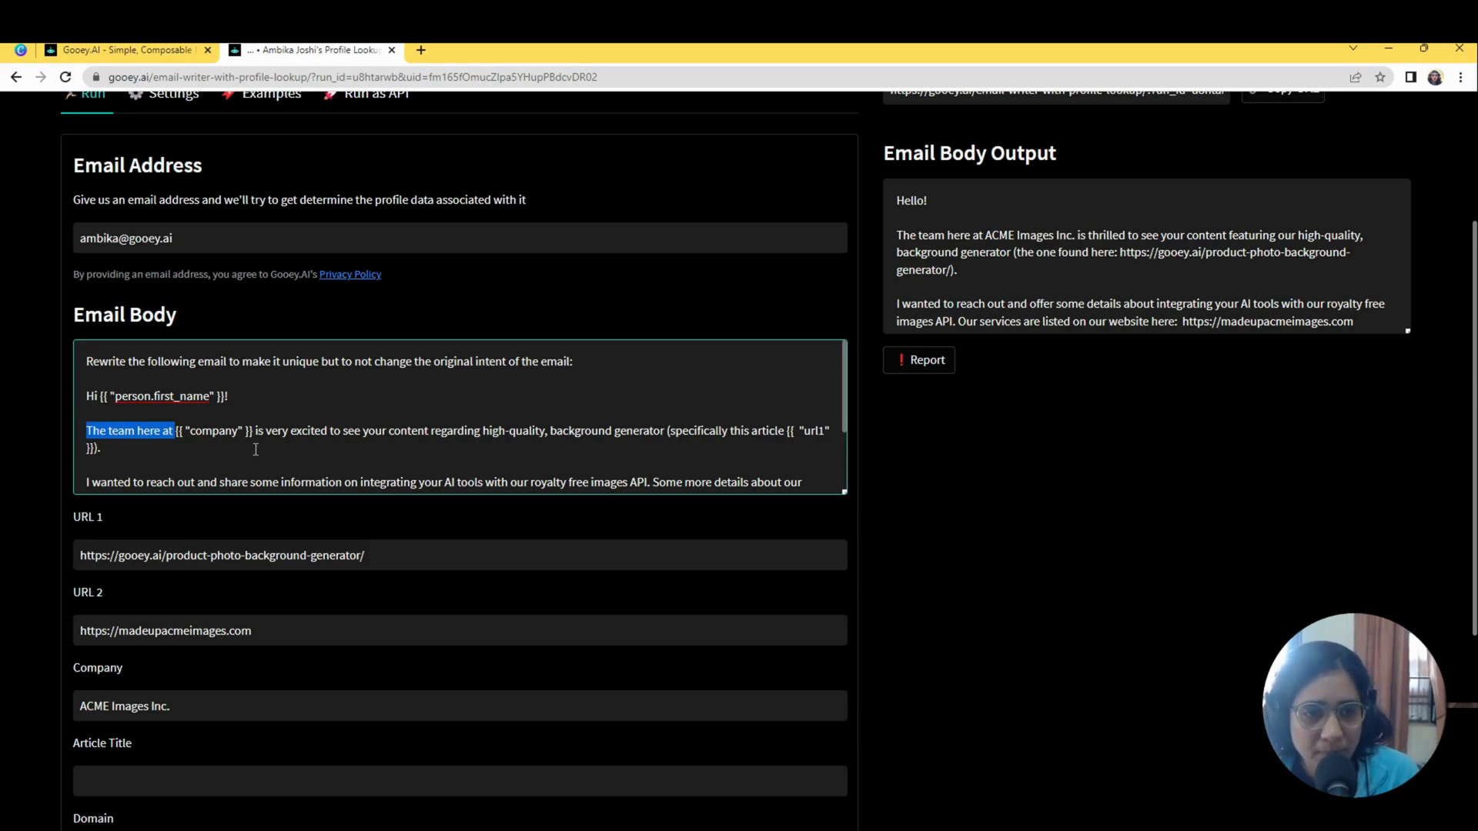
drag(263, 433, 536, 432)
drag(561, 432, 793, 431)
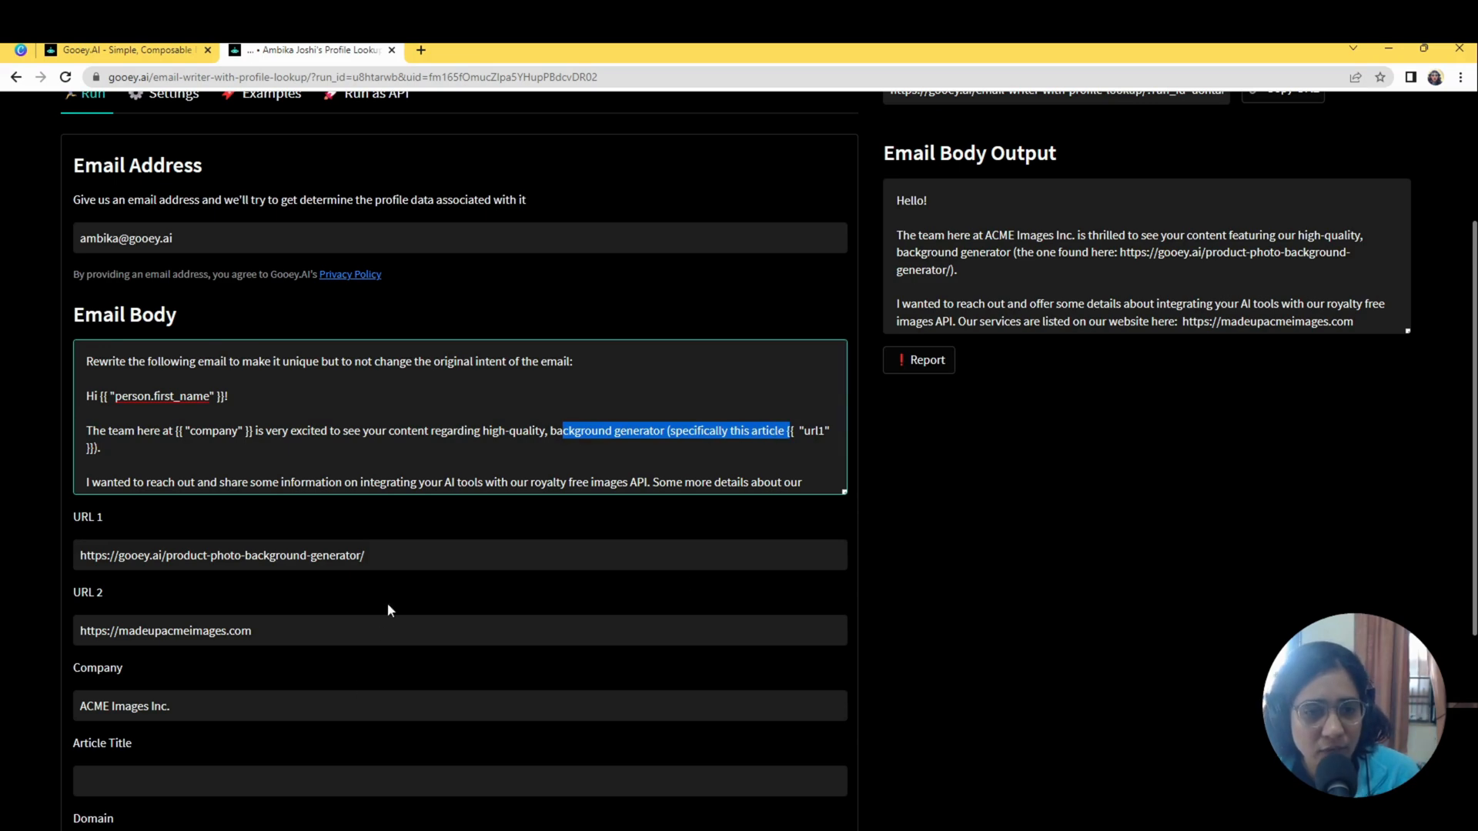
drag(363, 555, 29, 572)
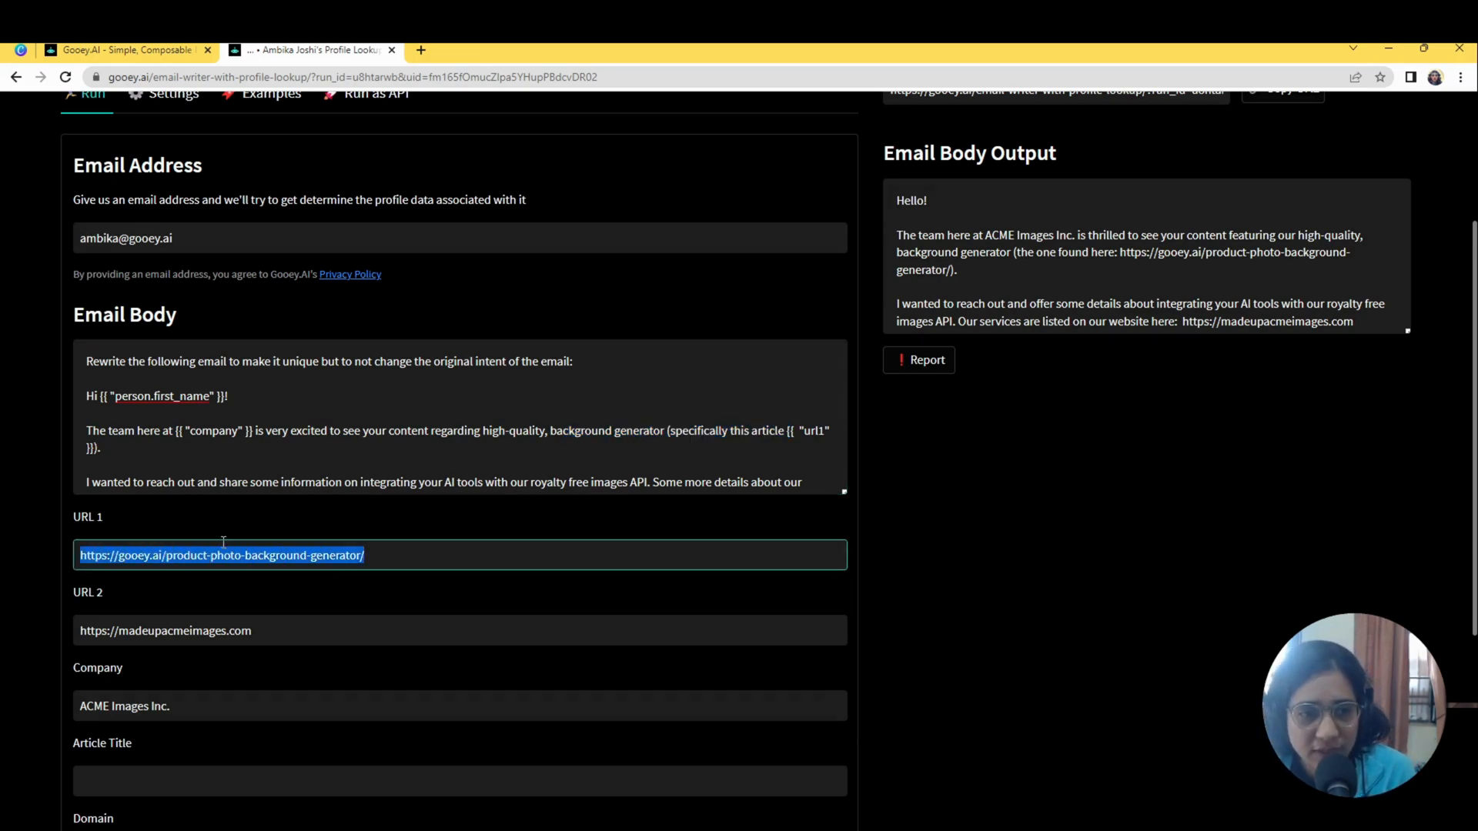
scroll(297, 470, down, 1)
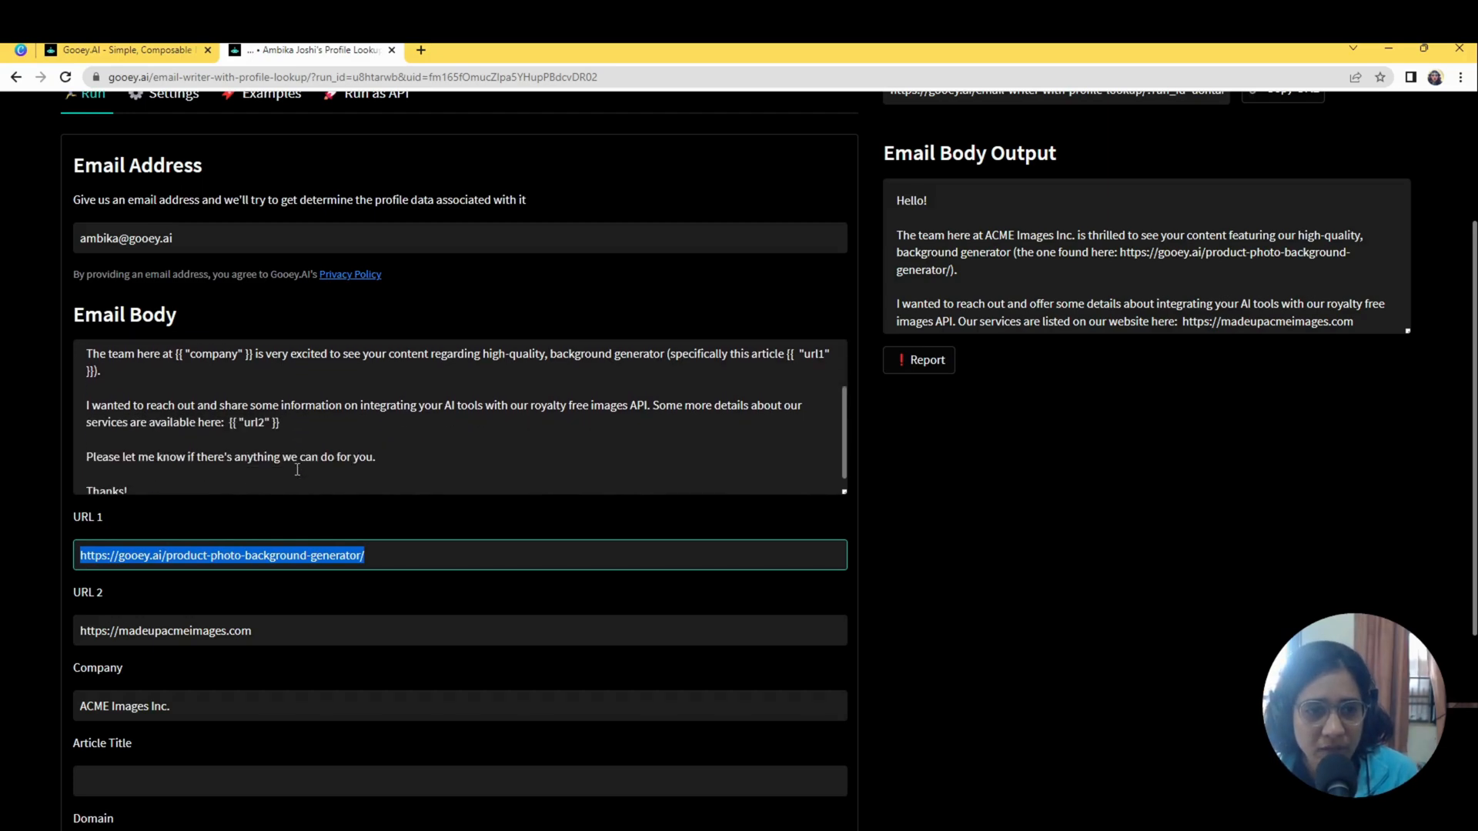
click(108, 397)
drag(401, 394, 408, 411)
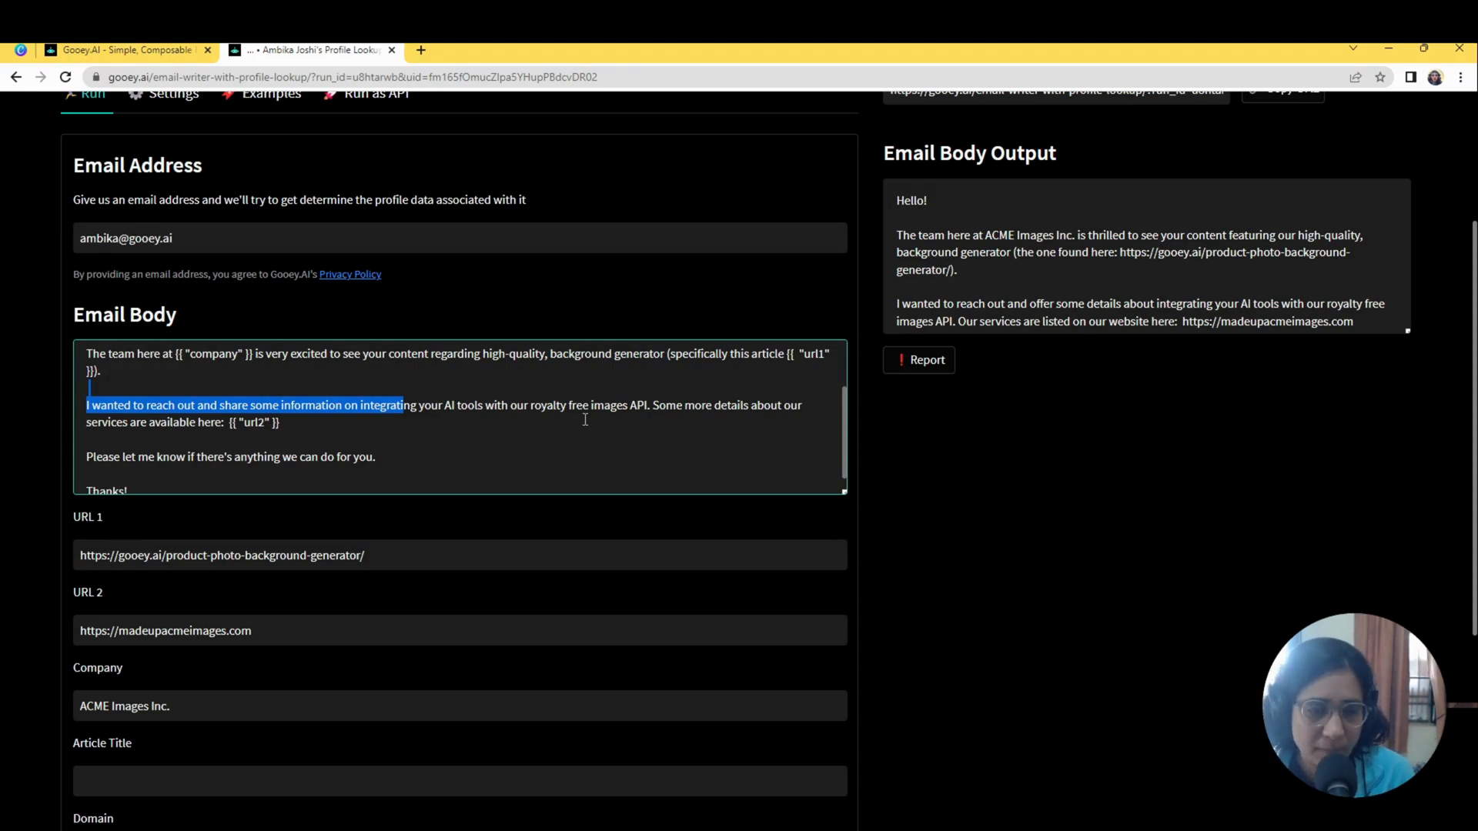
Step: Compare the url2 and company placeholders in the email body with the URL 2 and Company fields
drag(280, 624, 67, 620)
scroll(146, 653, down, 1)
click(207, 630)
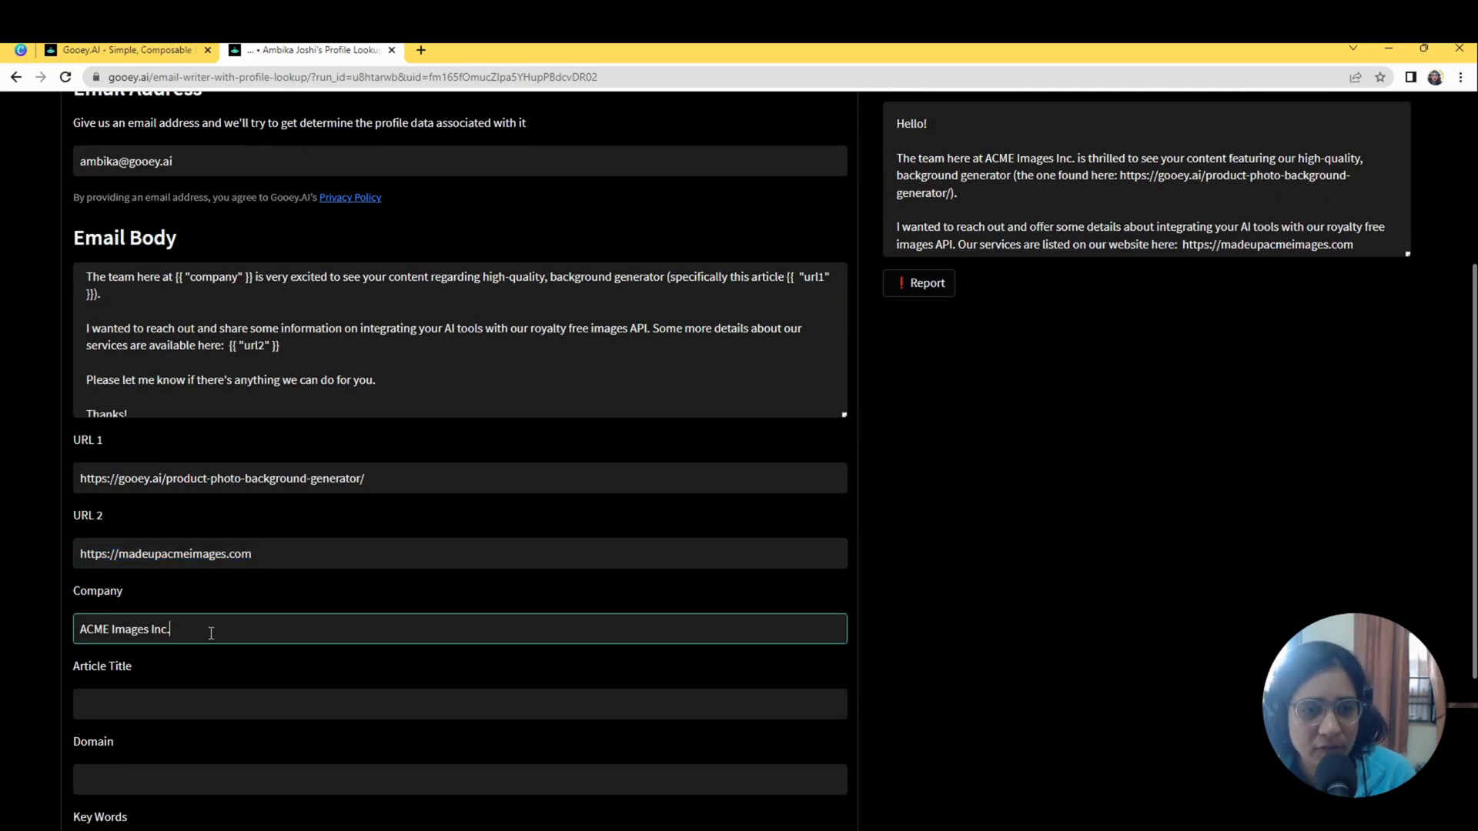
double_click(248, 343)
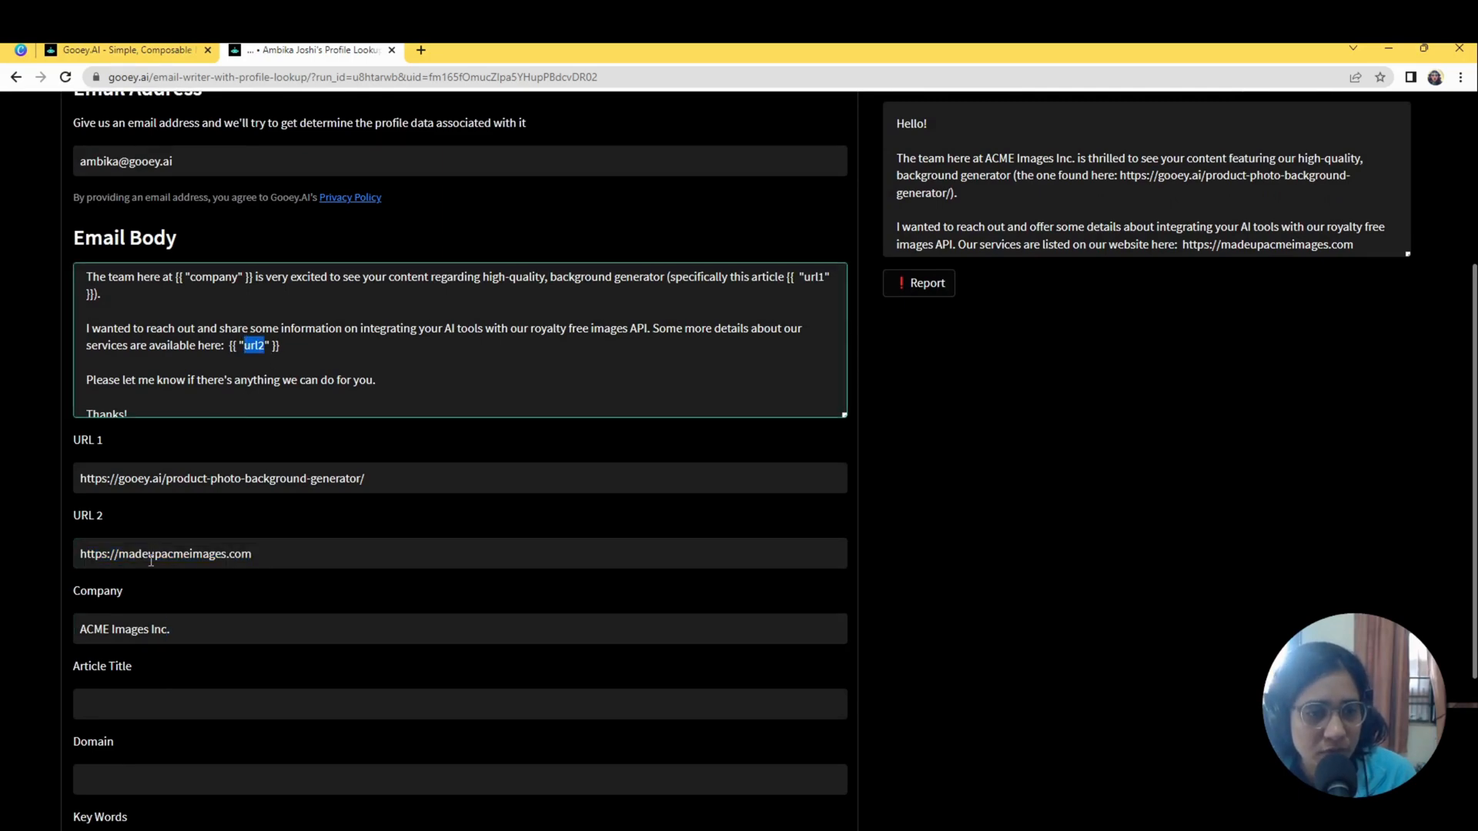
scroll(201, 343, up, 1)
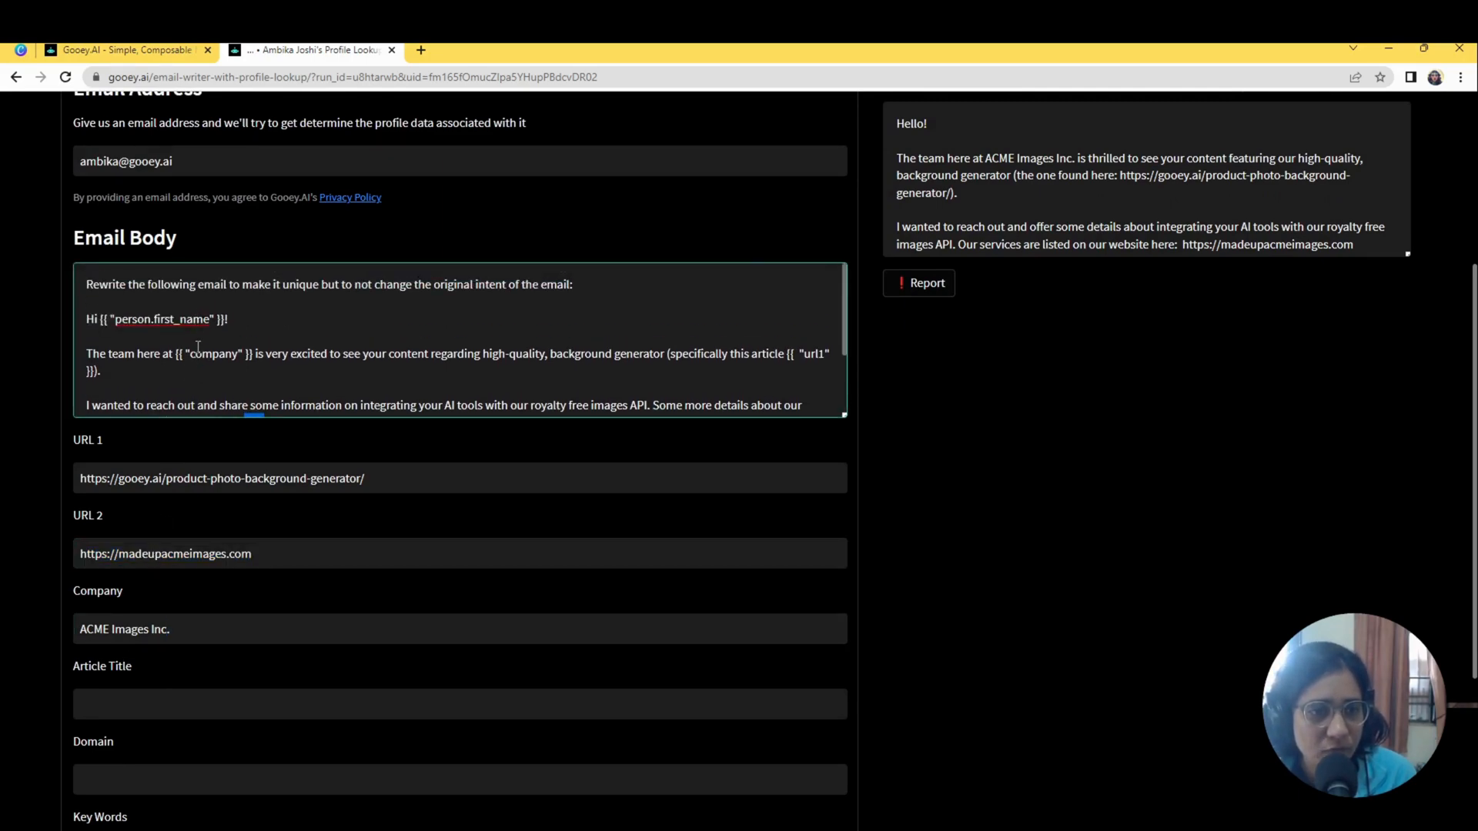
double_click(177, 356)
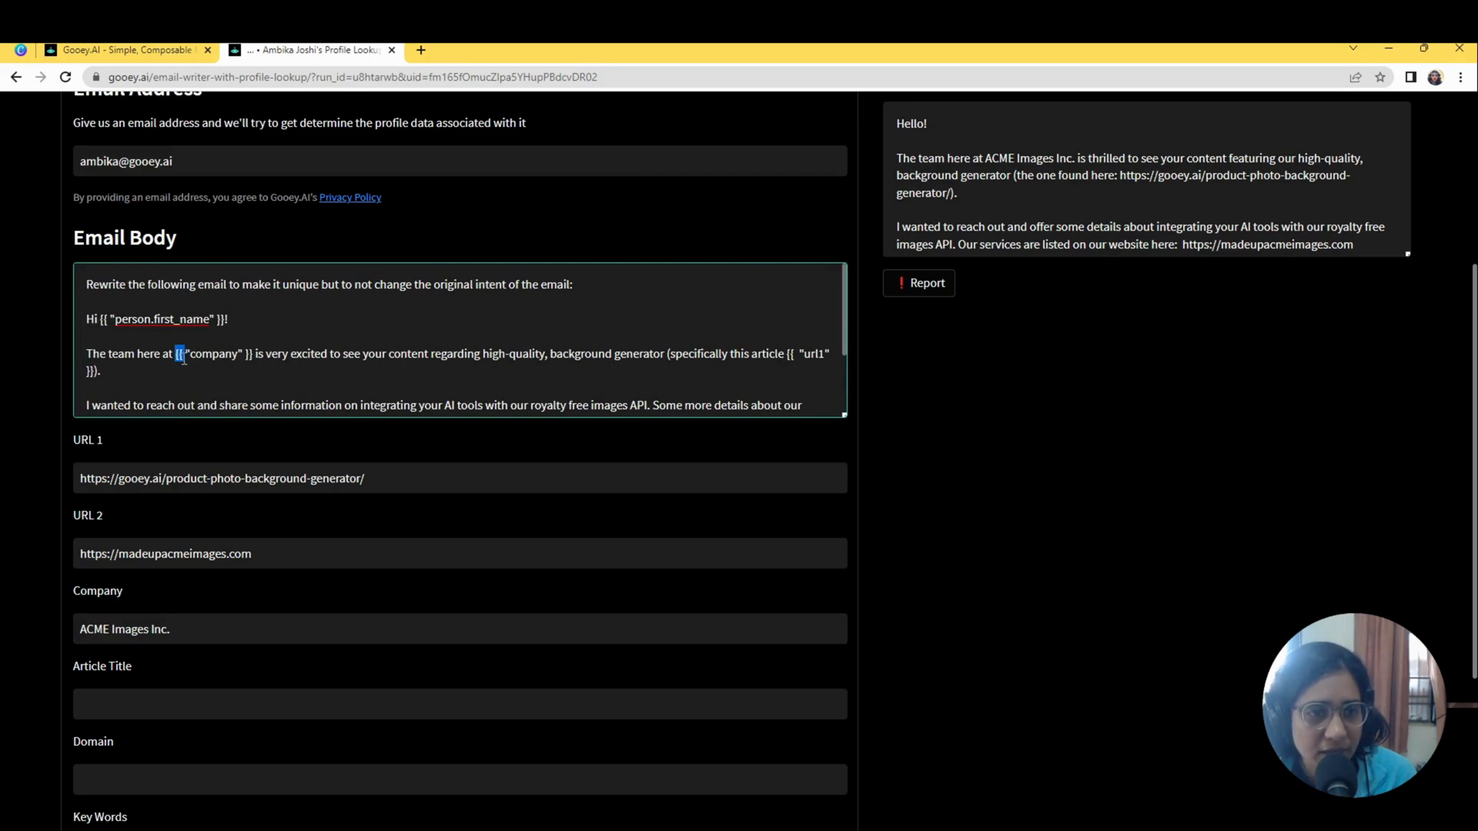
click(184, 359)
scroll(746, 318, down, 1)
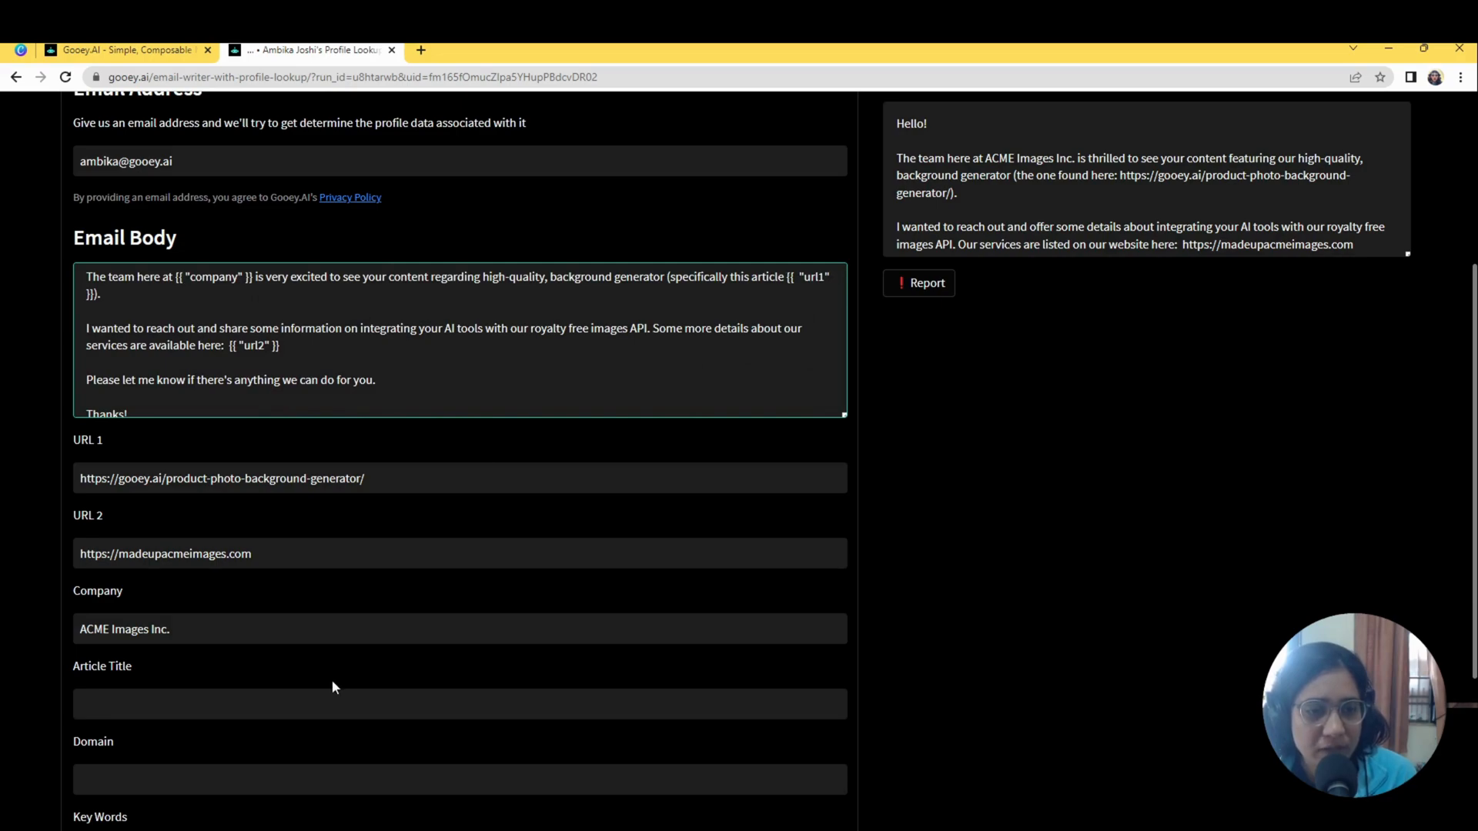
scroll(331, 680, down, 2)
scroll(265, 702, up, 6)
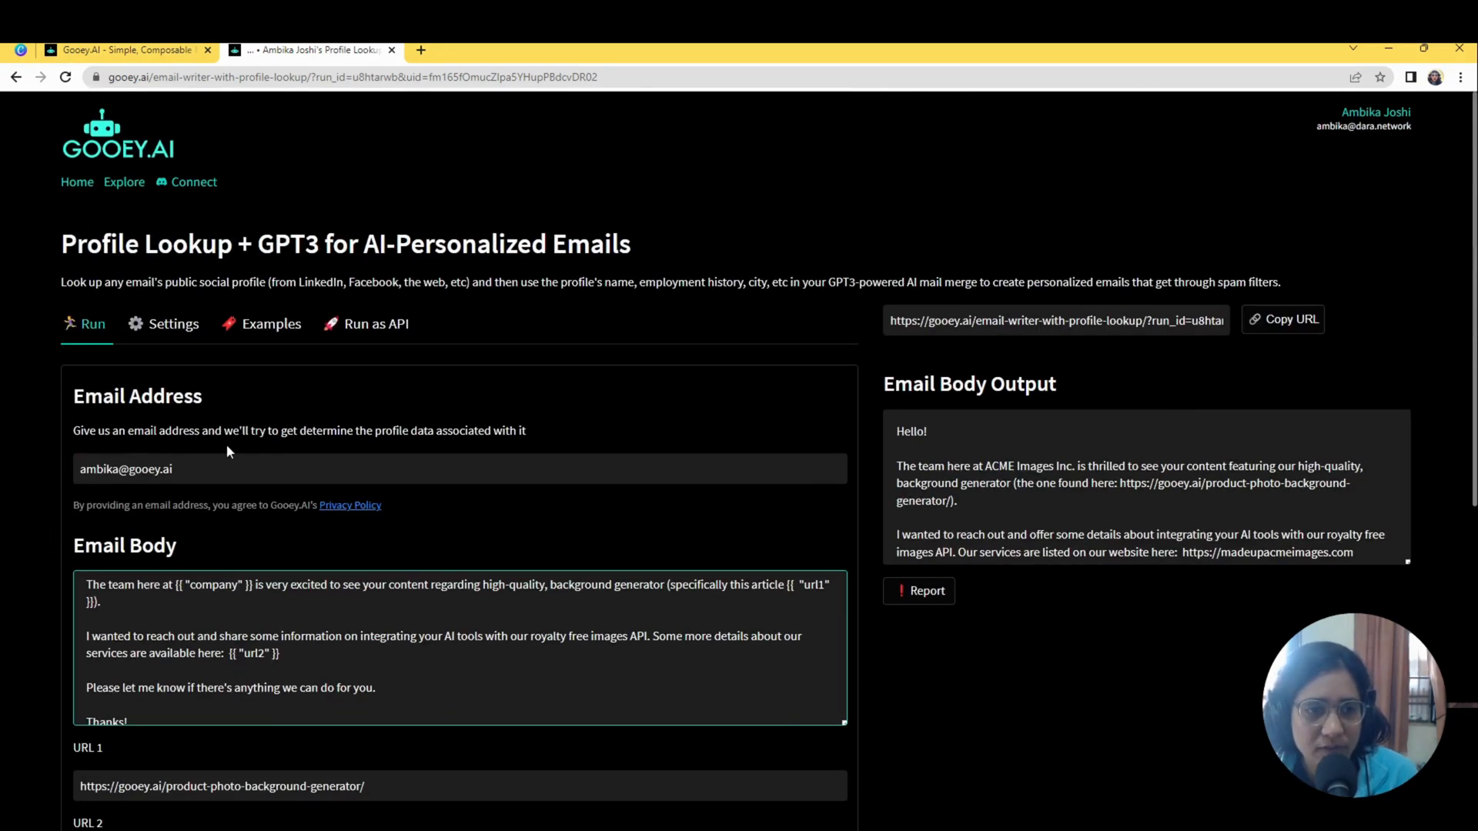
Step: Set the Model Creativity (sampling temperature) to 0.91 in the run's settings
click(156, 329)
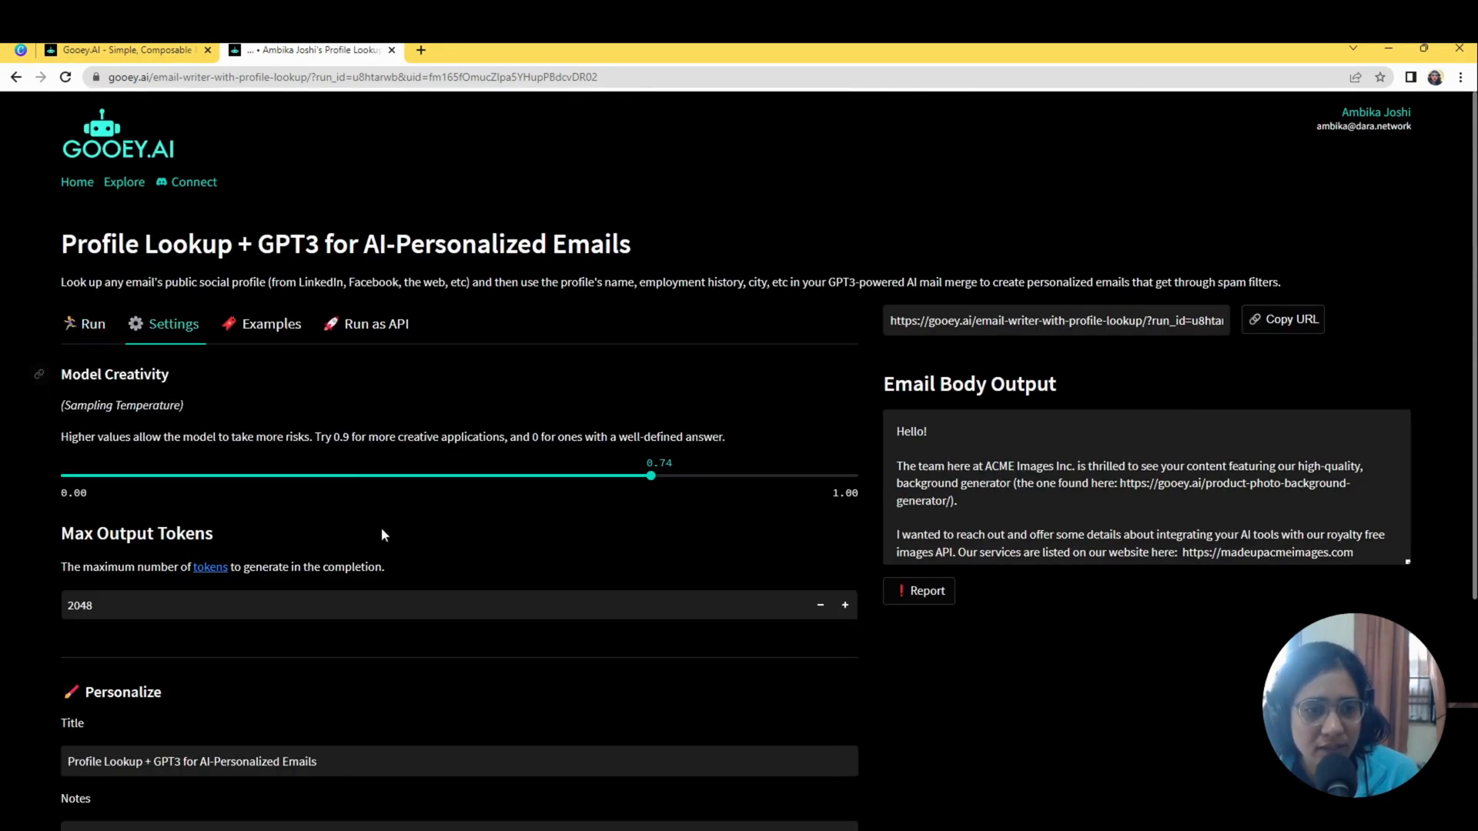
scroll(381, 528, down, 1)
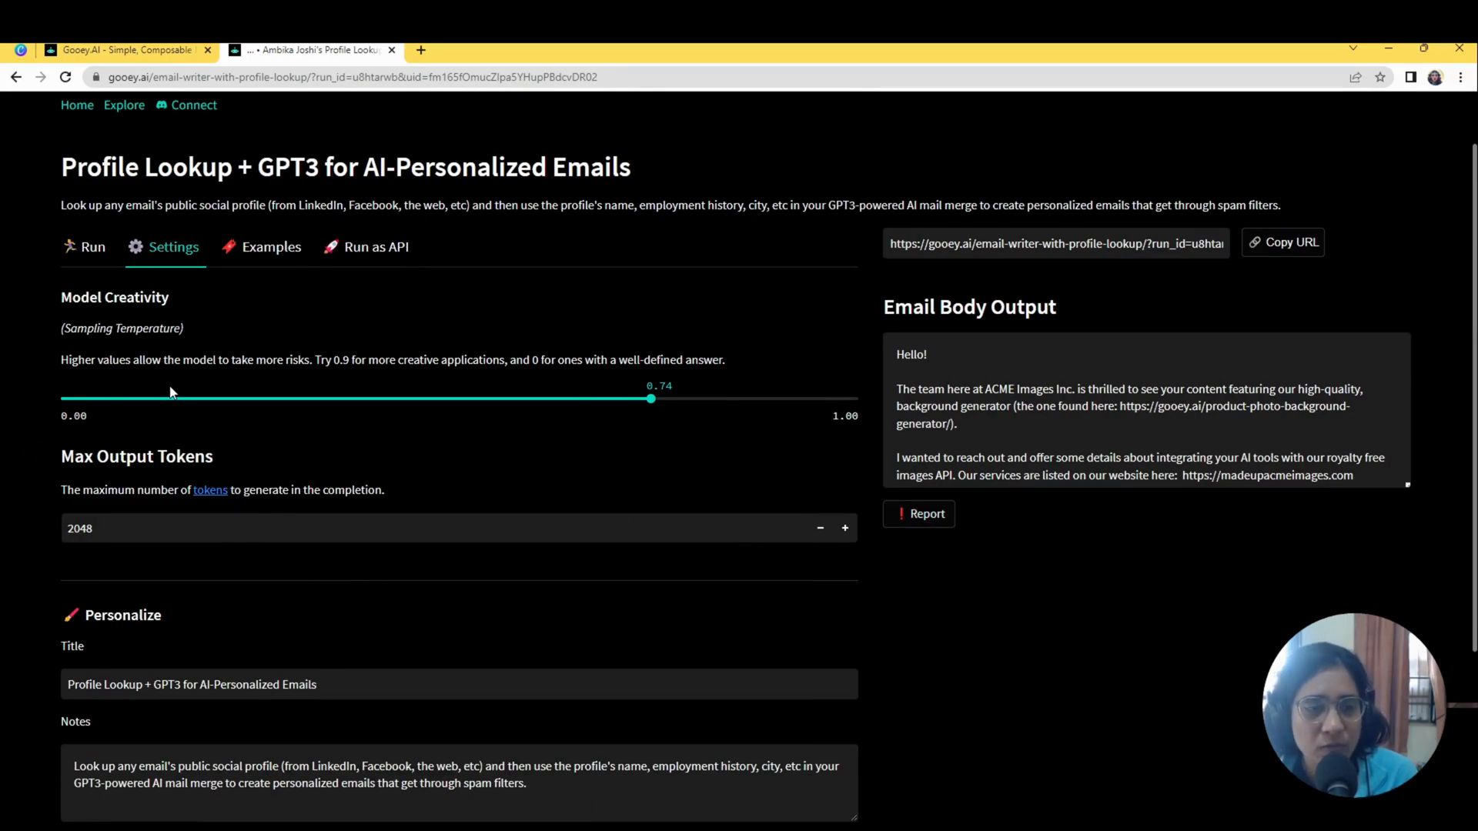
click(745, 399)
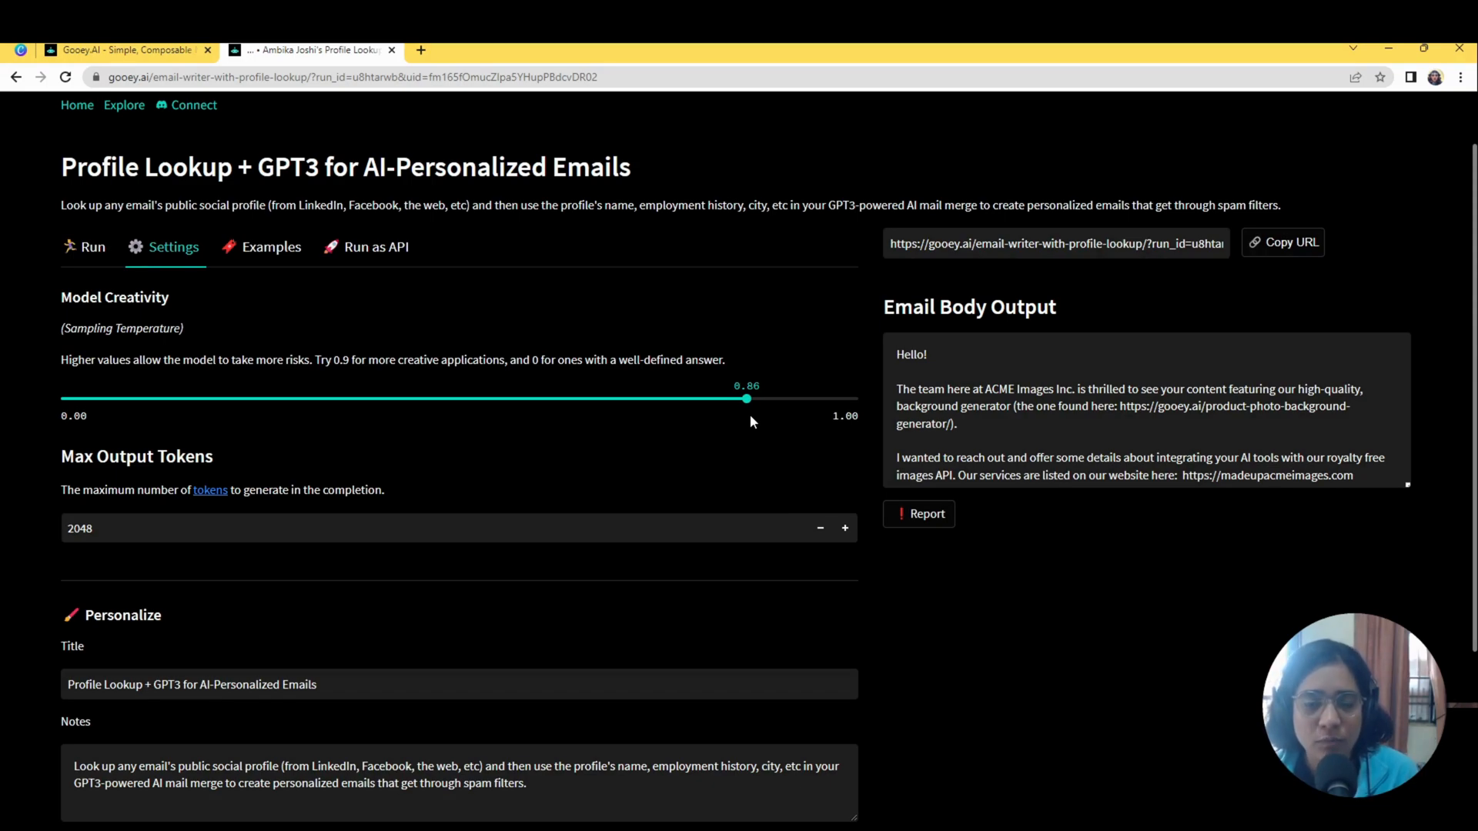
click(786, 399)
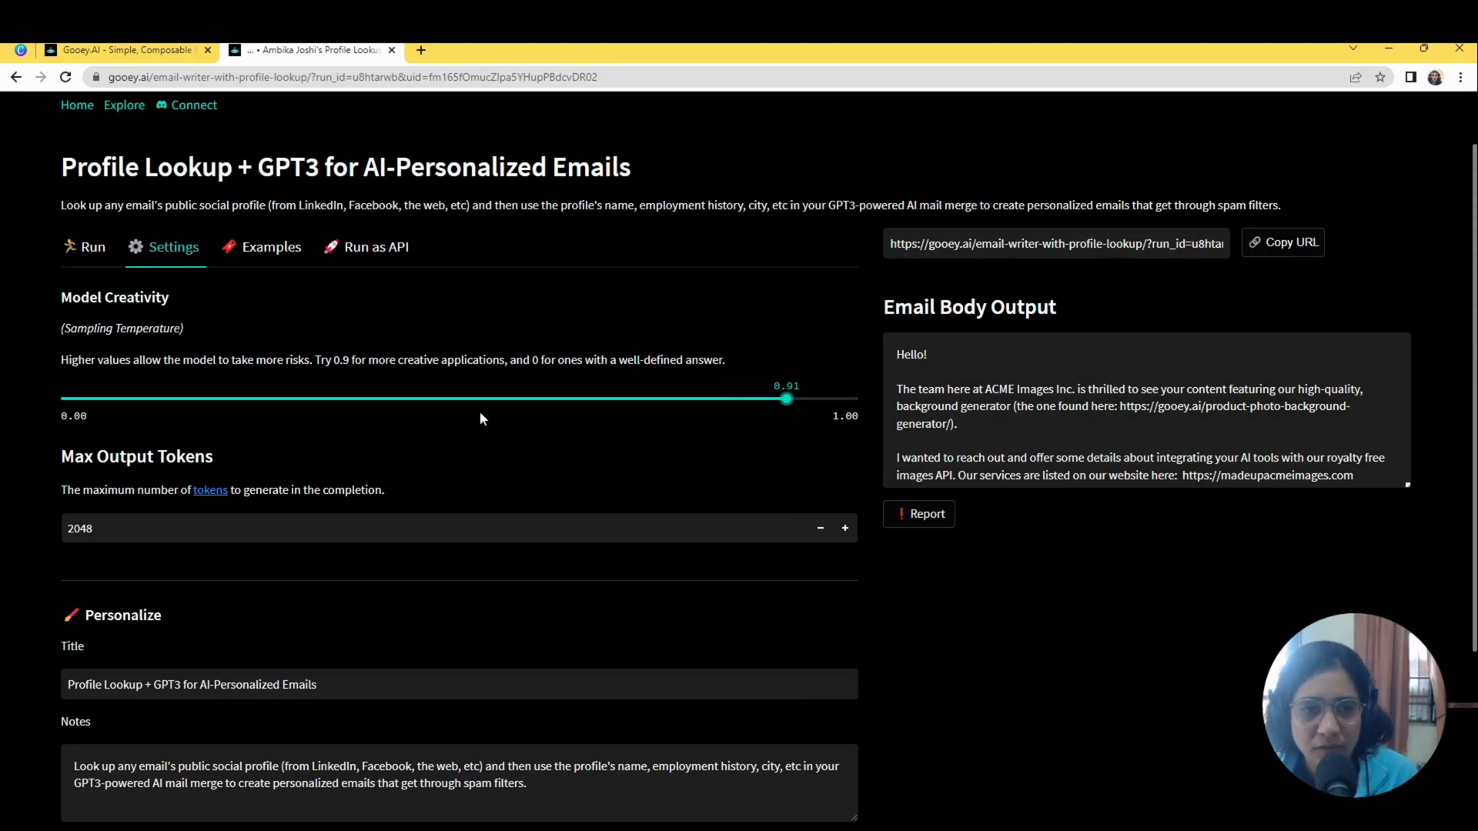
click(109, 264)
click(171, 247)
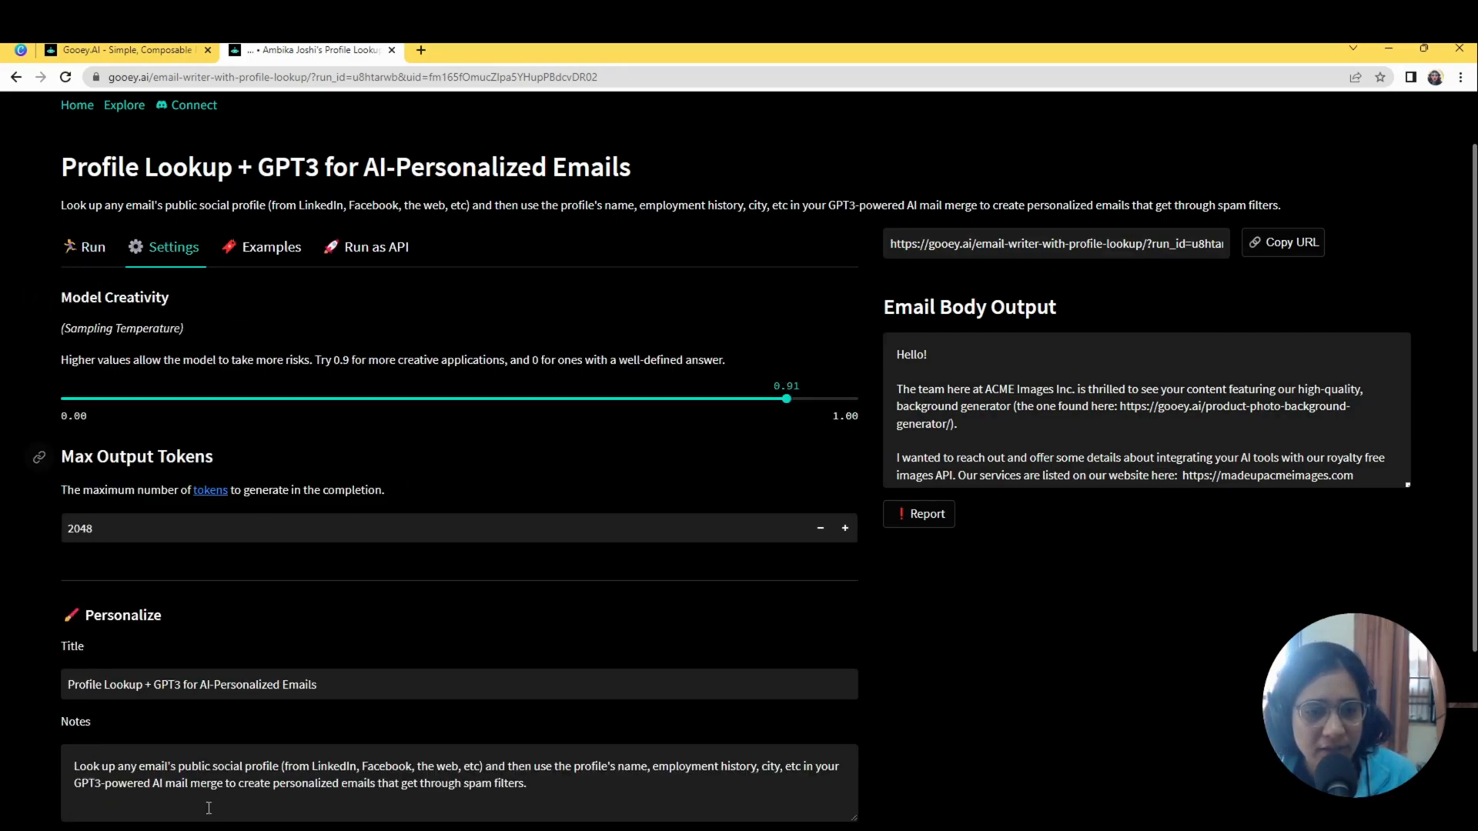
Step: Submit the run to regenerate the email, and review the new output alongside the original email body template
scroll(264, 703, down, 3)
click(804, 639)
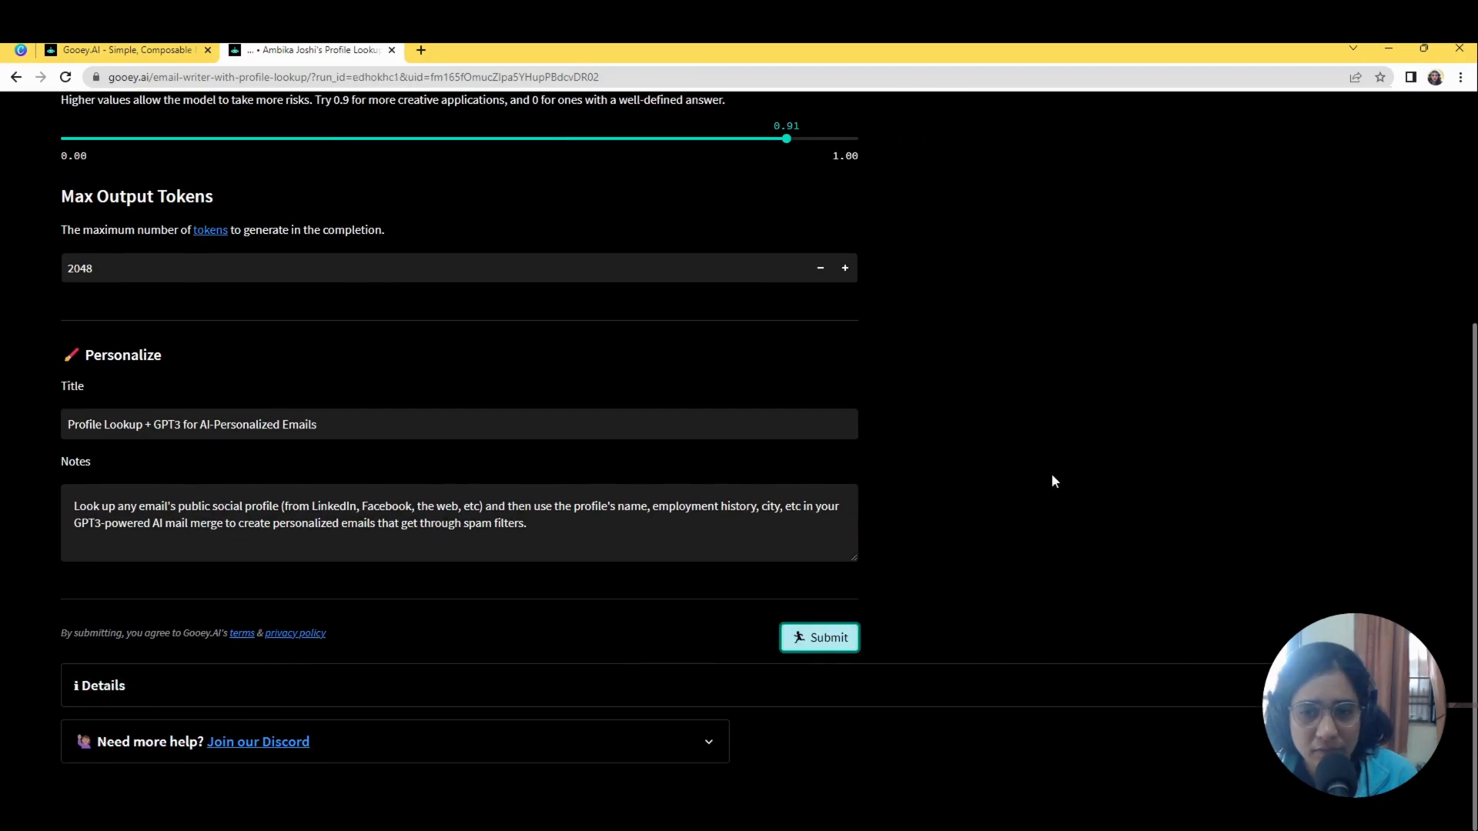
scroll(917, 452, up, 3)
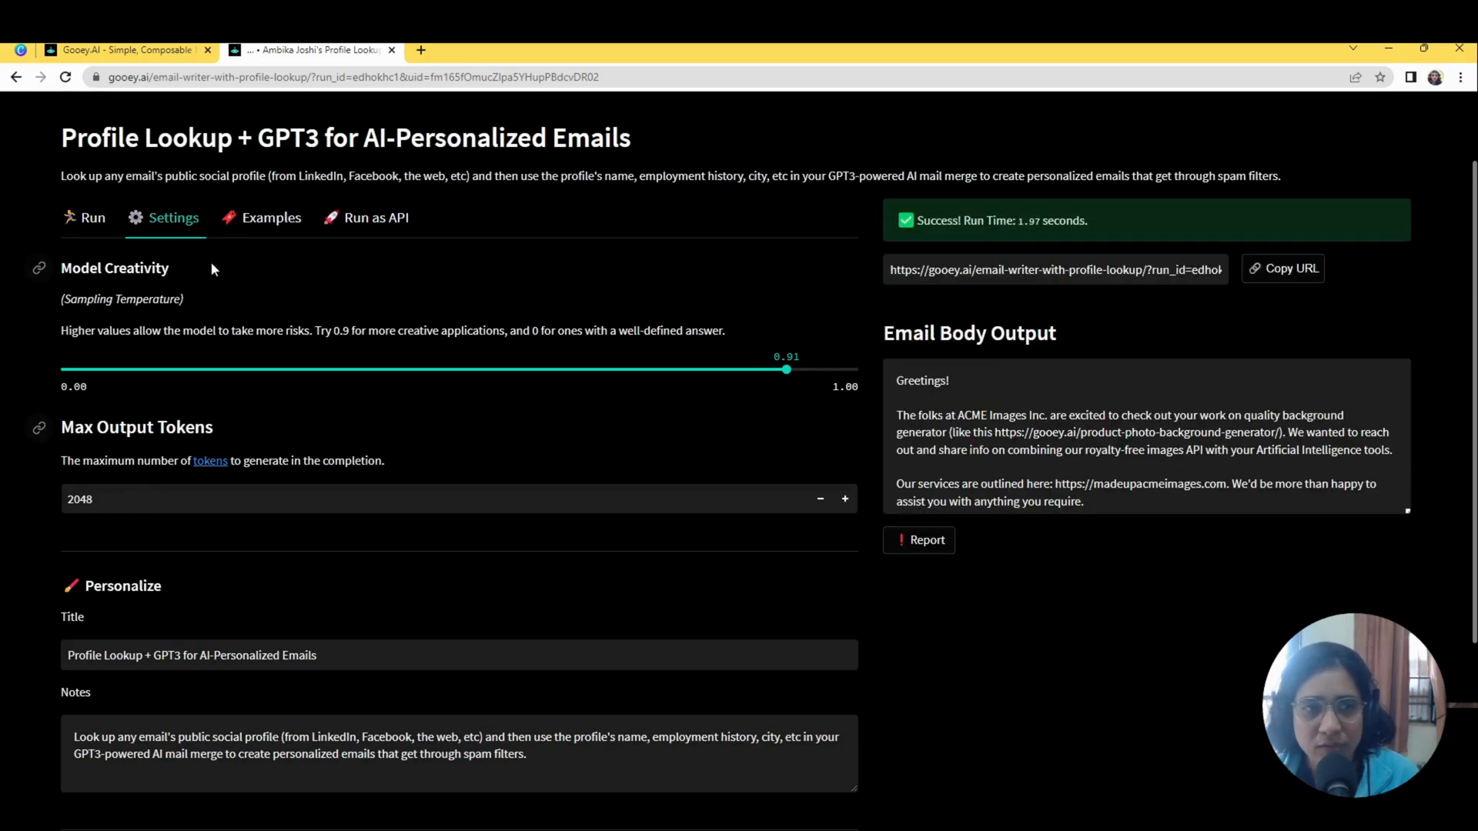
click(91, 220)
scroll(662, 671, up, 1)
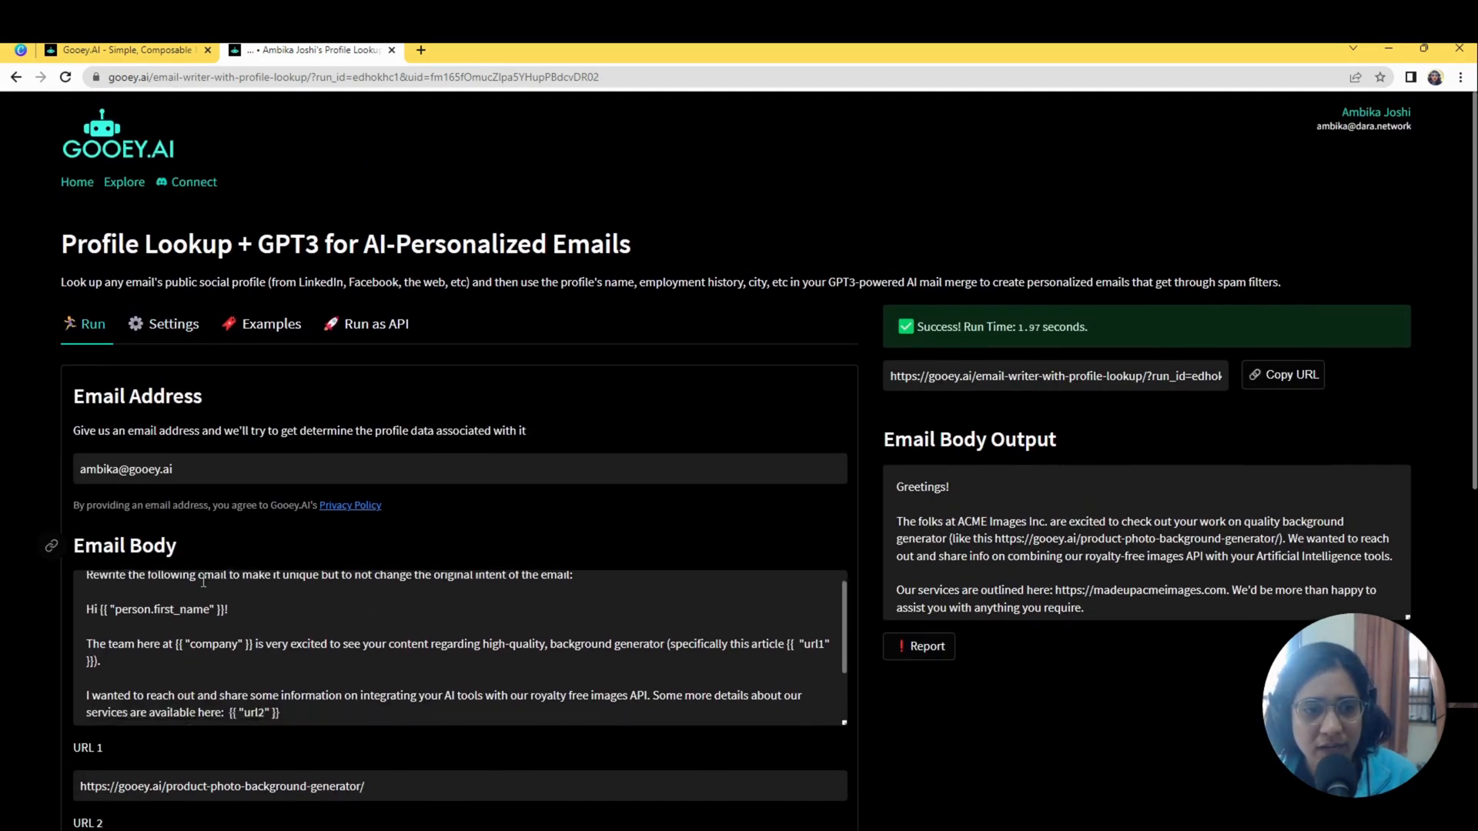
scroll(662, 671, down, 1)
scroll(663, 671, up, 1)
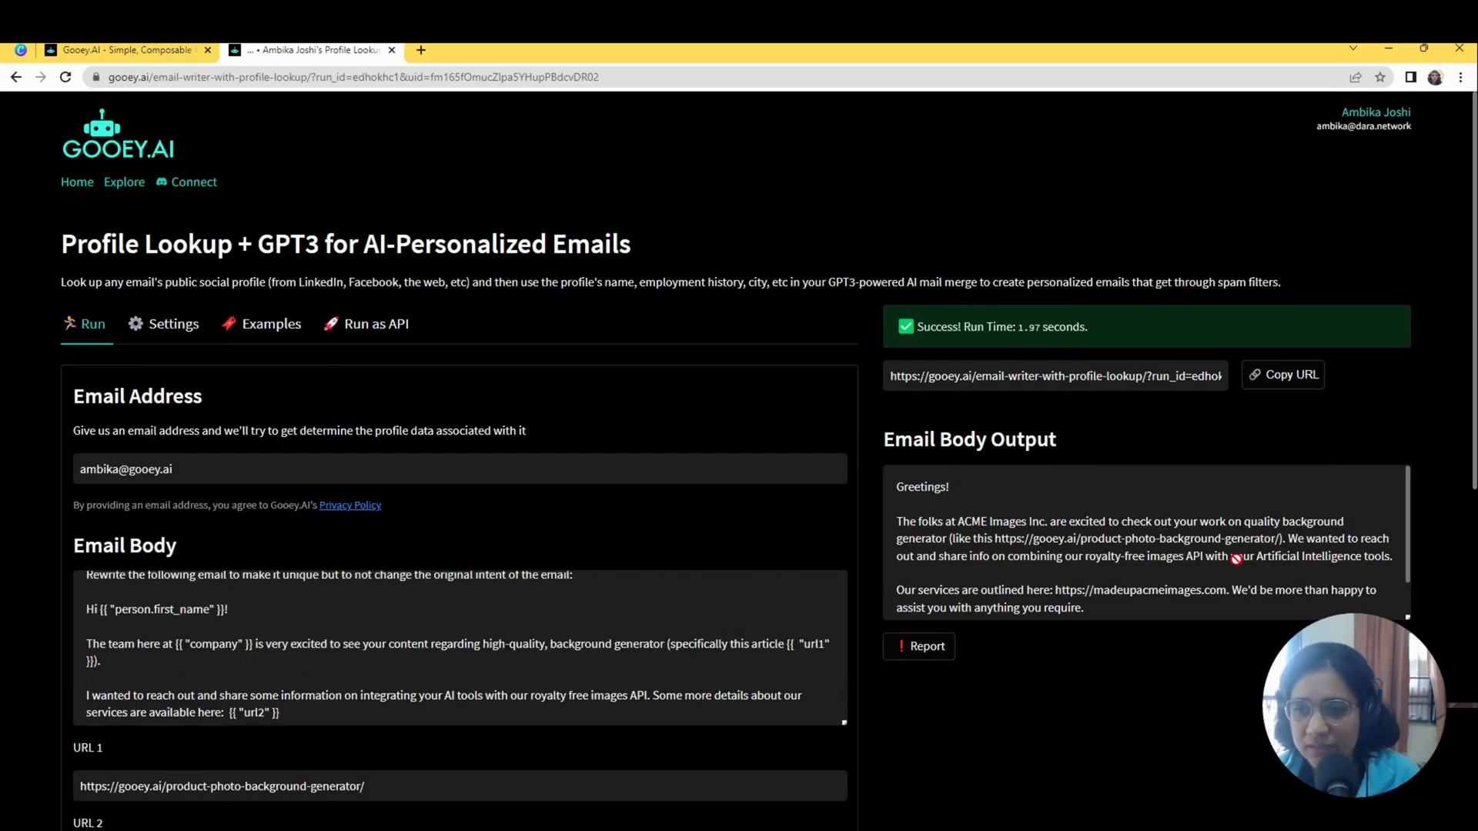
Step: Compare the generated email output with the original email body template, from the greeting through the closing thanks
scroll(331, 681, up, 1)
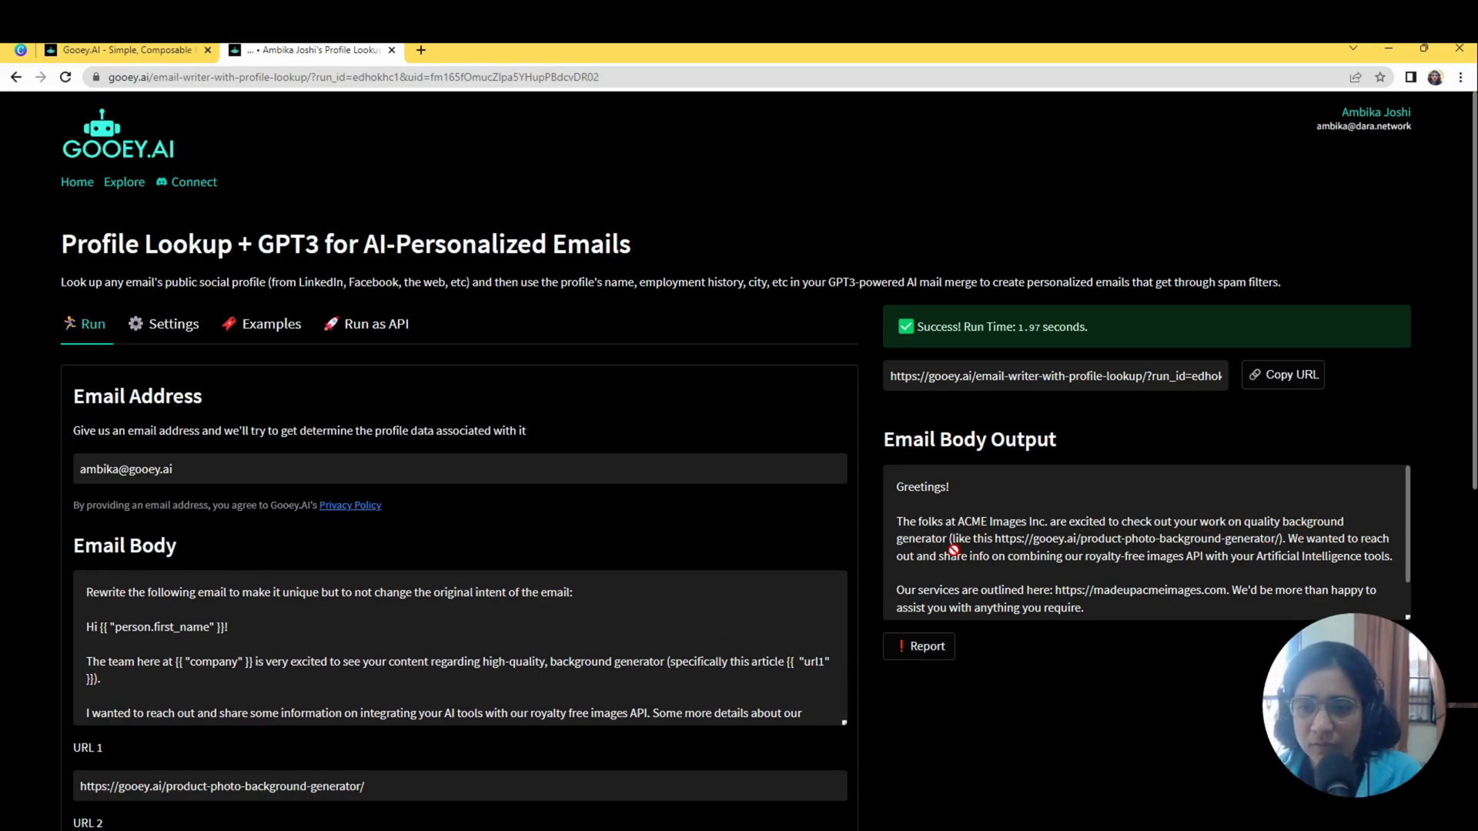
scroll(1195, 548, down, 1)
scroll(1196, 548, up, 1)
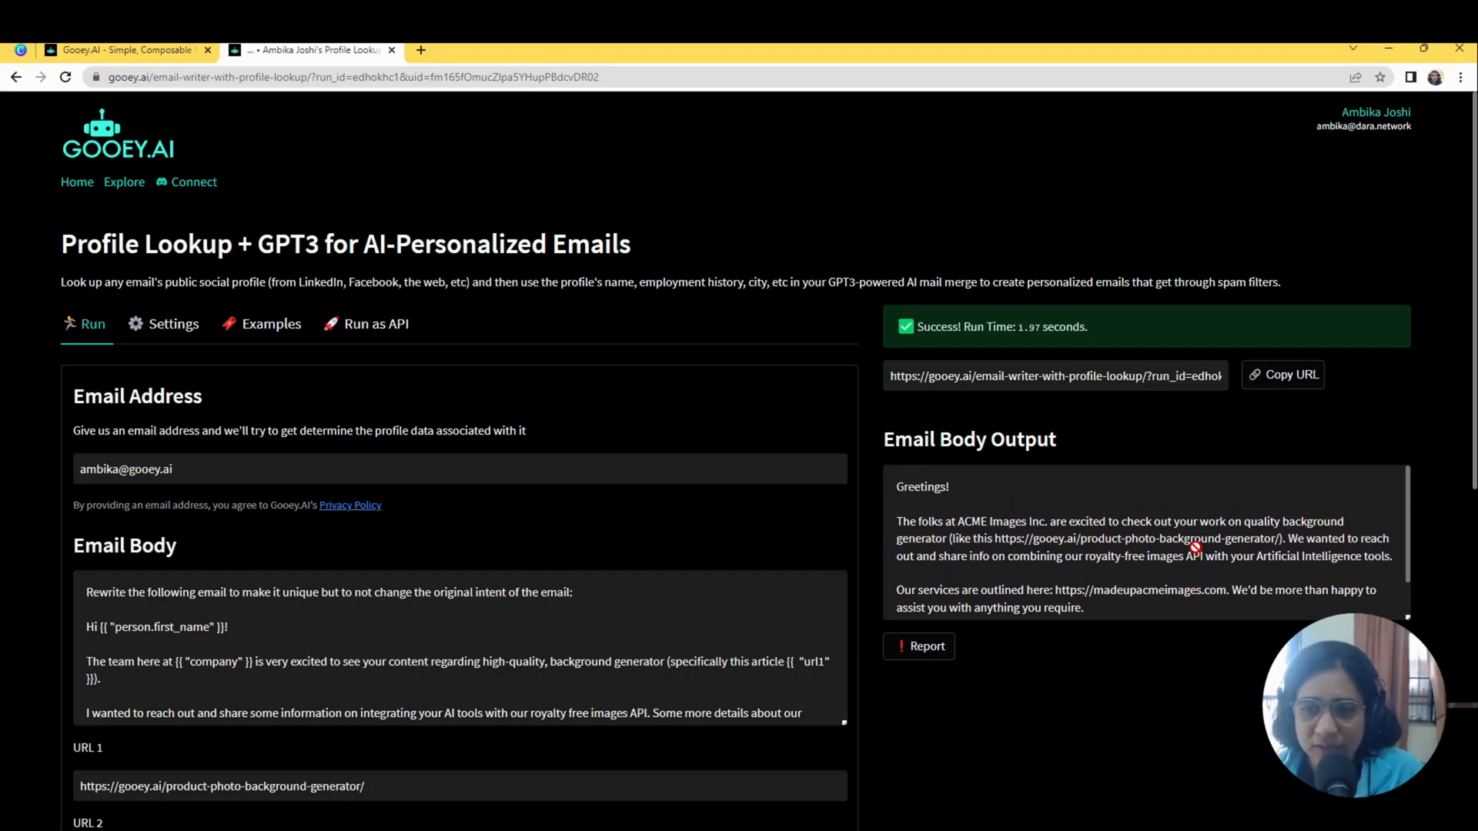
scroll(1118, 553, down, 1)
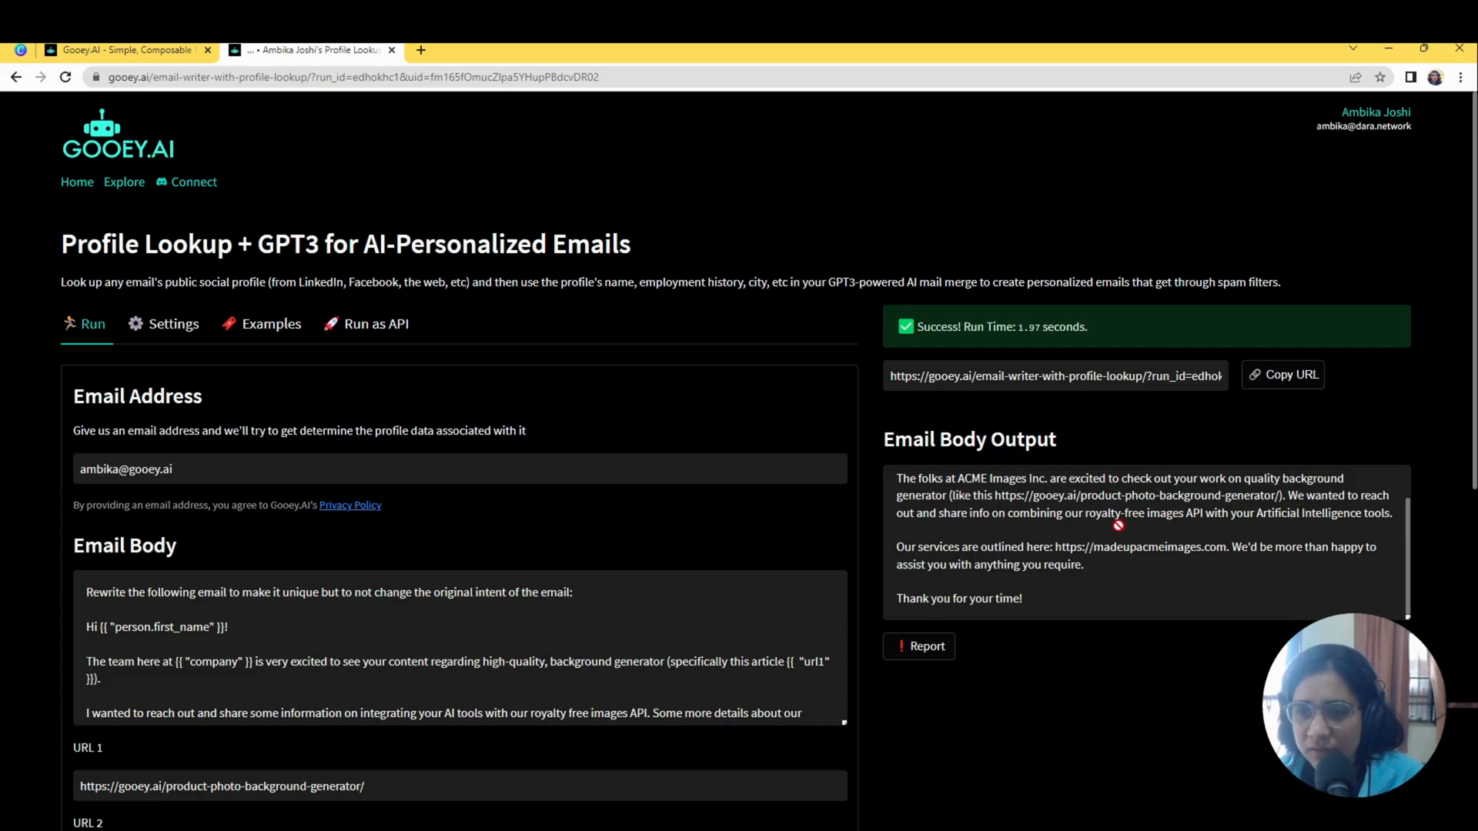
scroll(536, 688, down, 1)
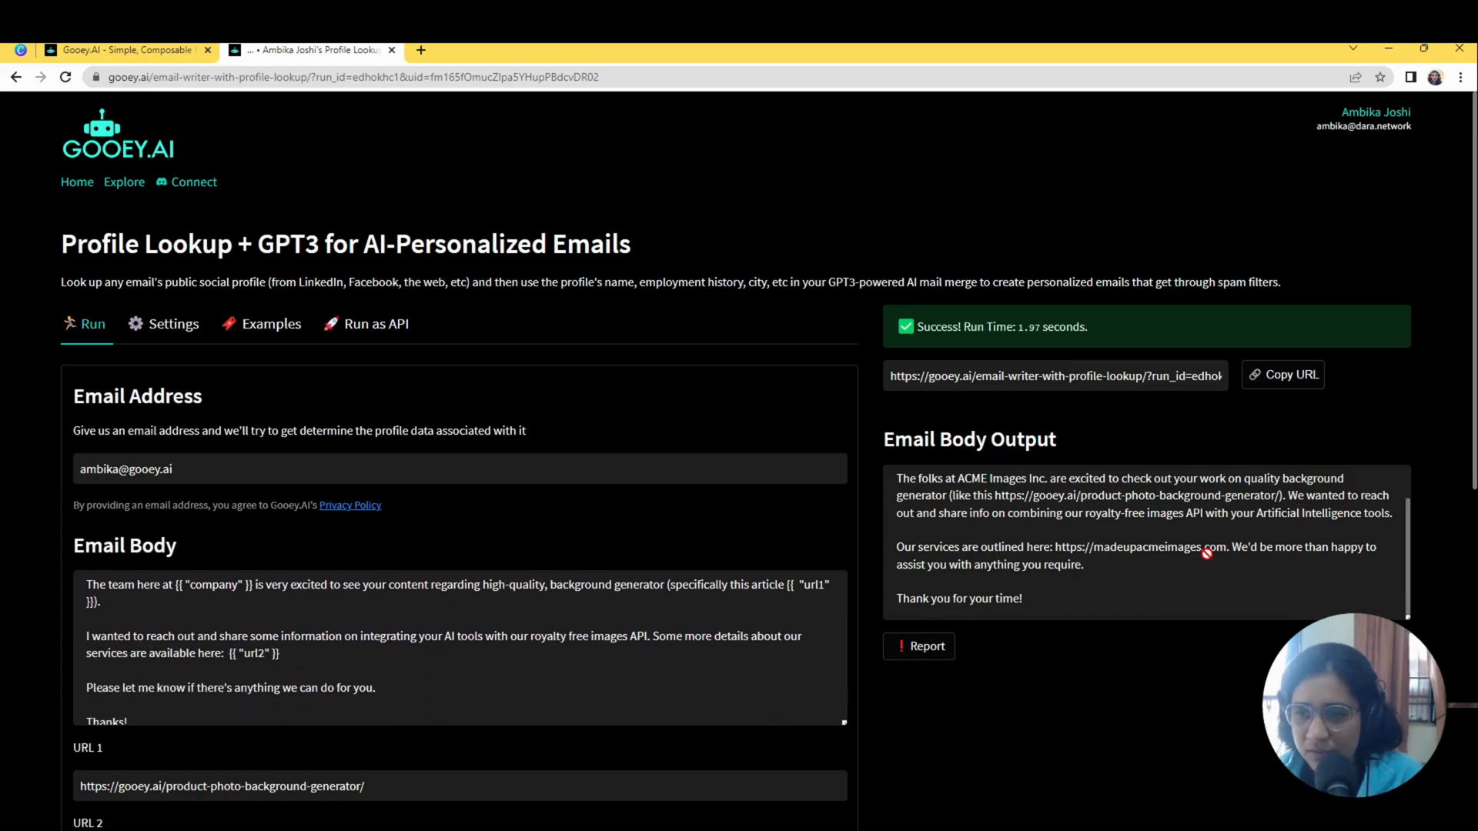
Step: Set the Model Creativity (sampling temperature) to 0.62 and submit the run to regenerate the email
click(166, 325)
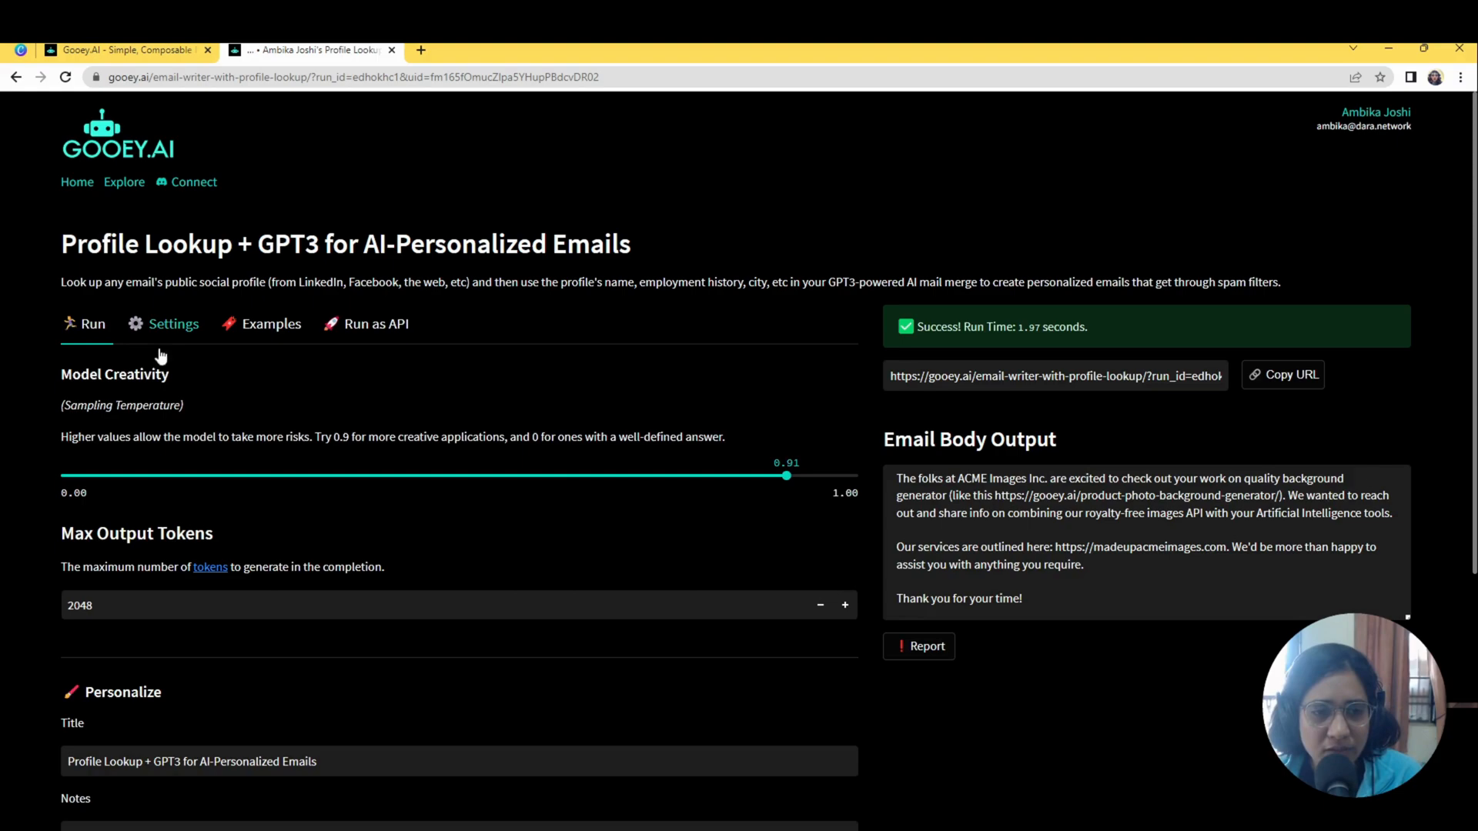
click(556, 475)
scroll(779, 675, down, 4)
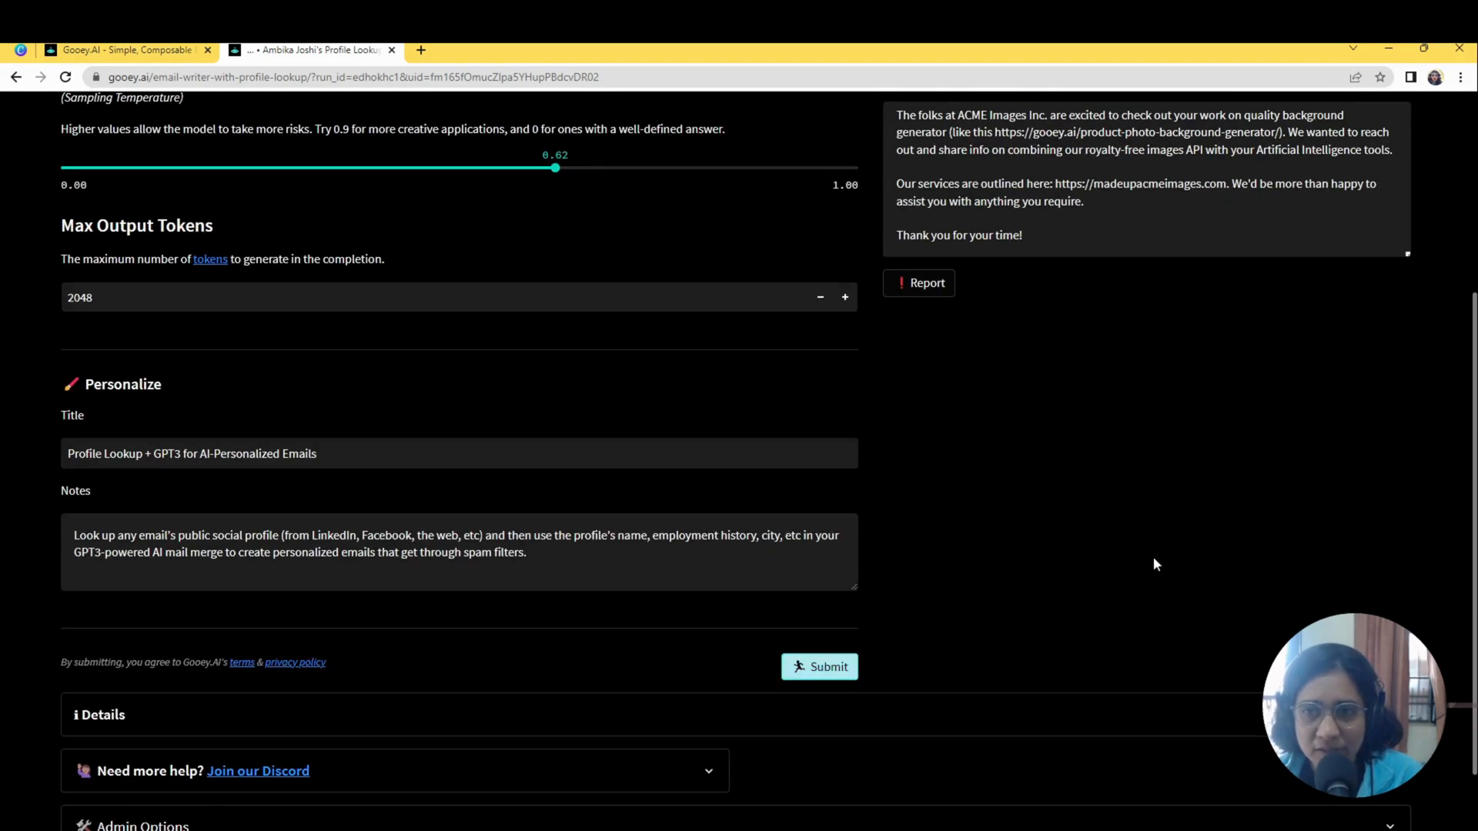
scroll(1003, 636, up, 1)
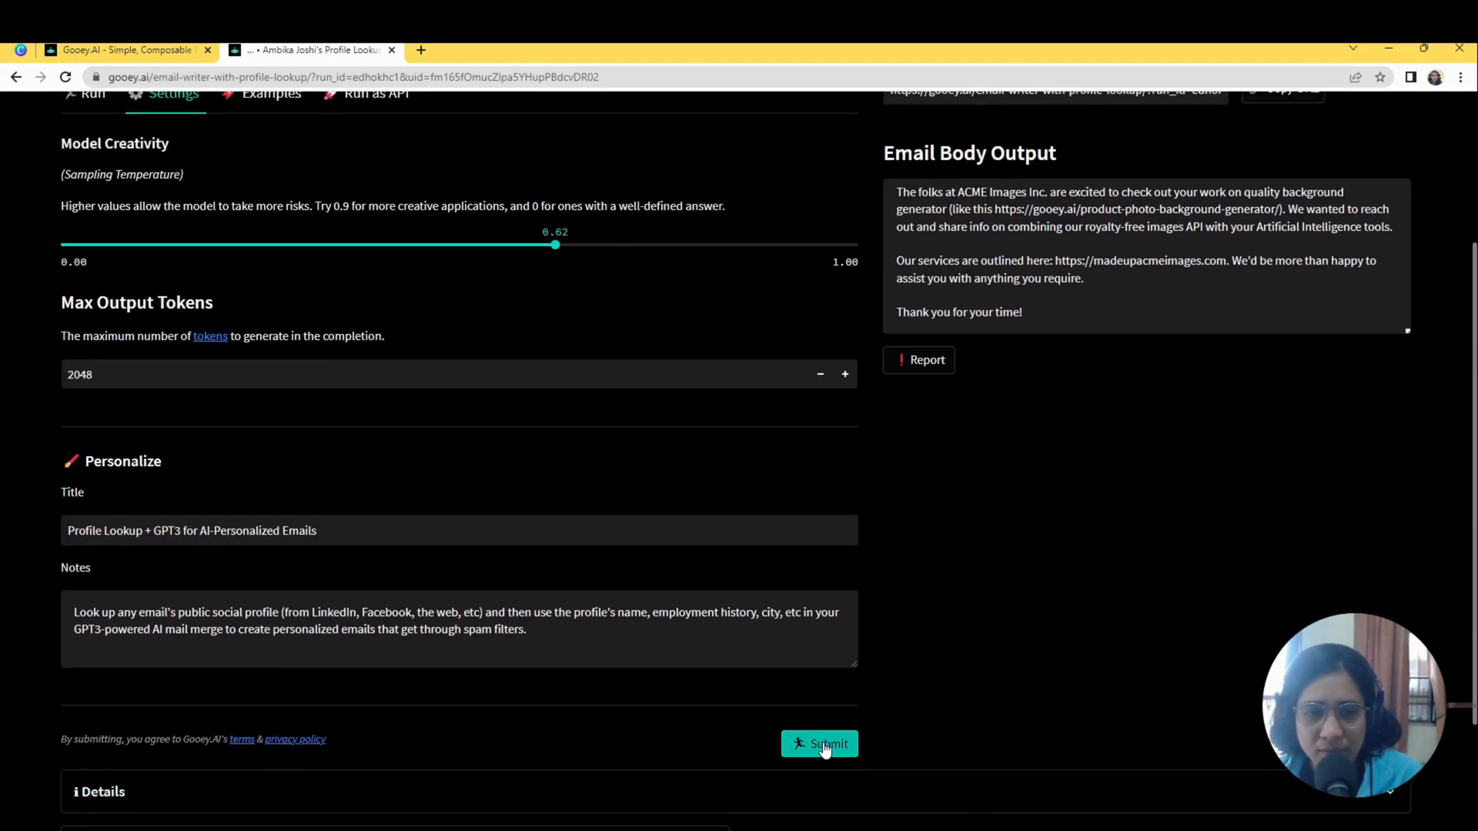
click(825, 746)
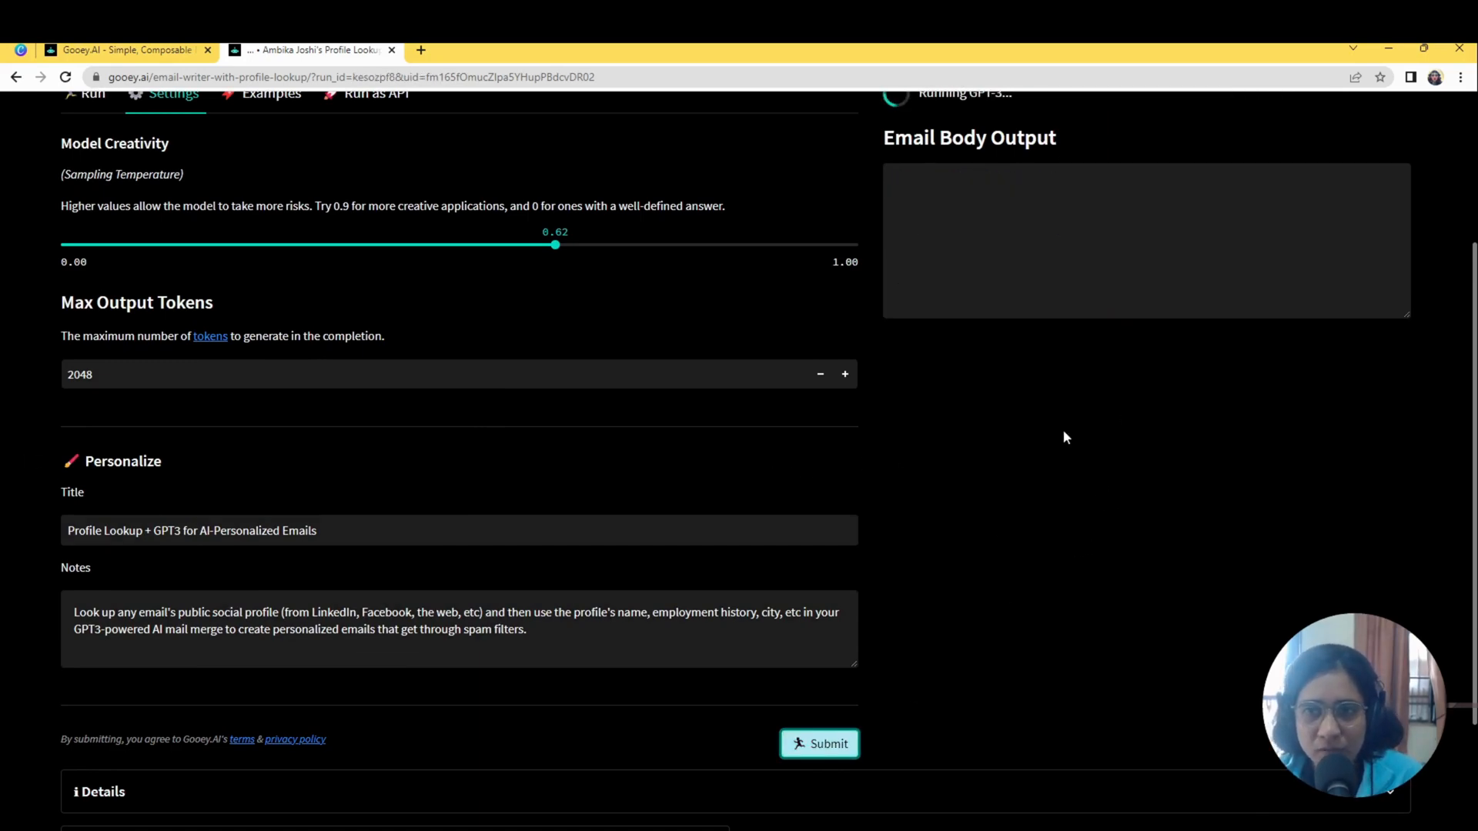
Step: Read the newly generated email output from its greeting through the closing line
scroll(1065, 437, up, 1)
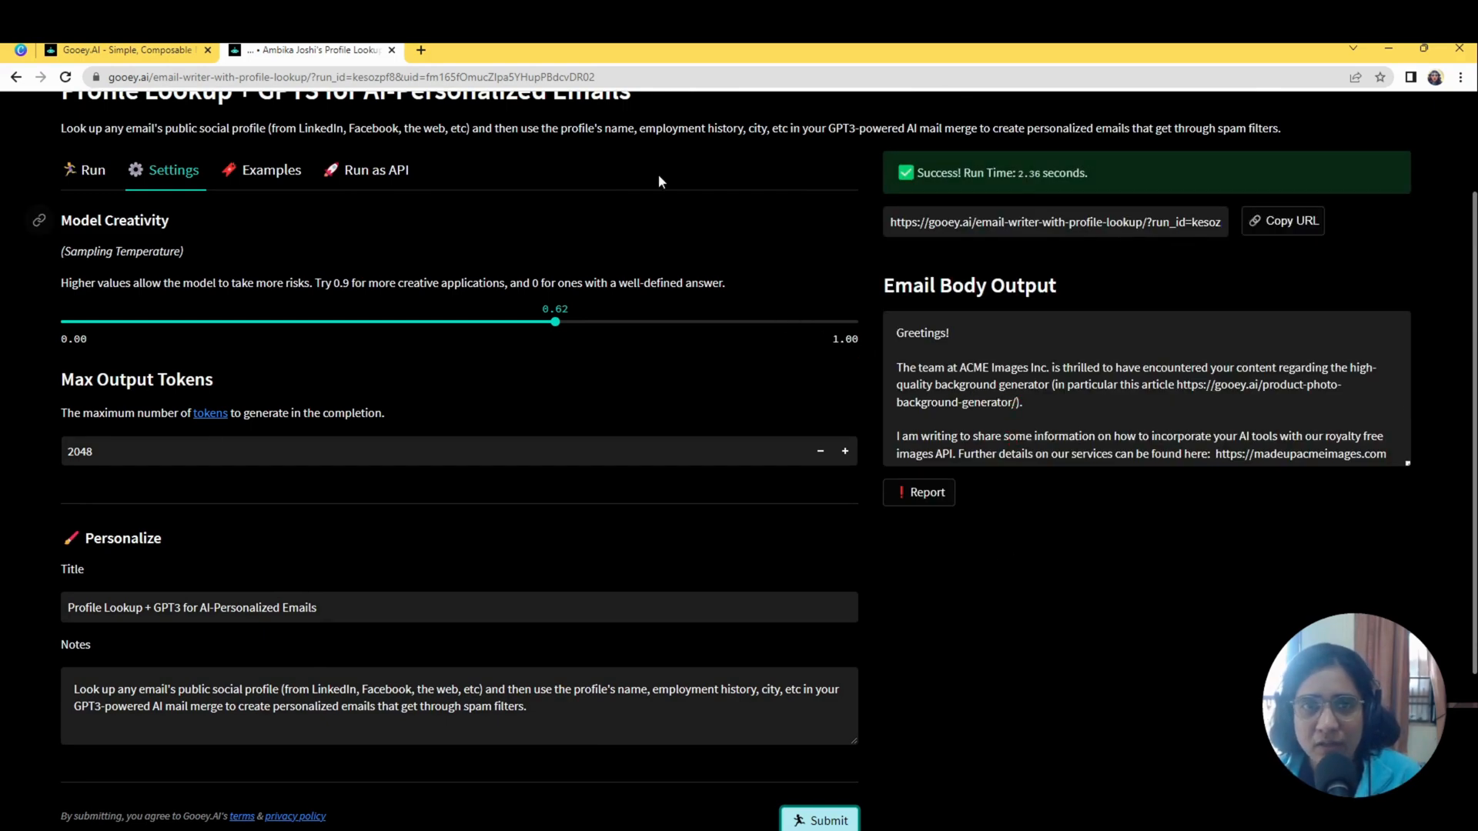
double_click(311, 128)
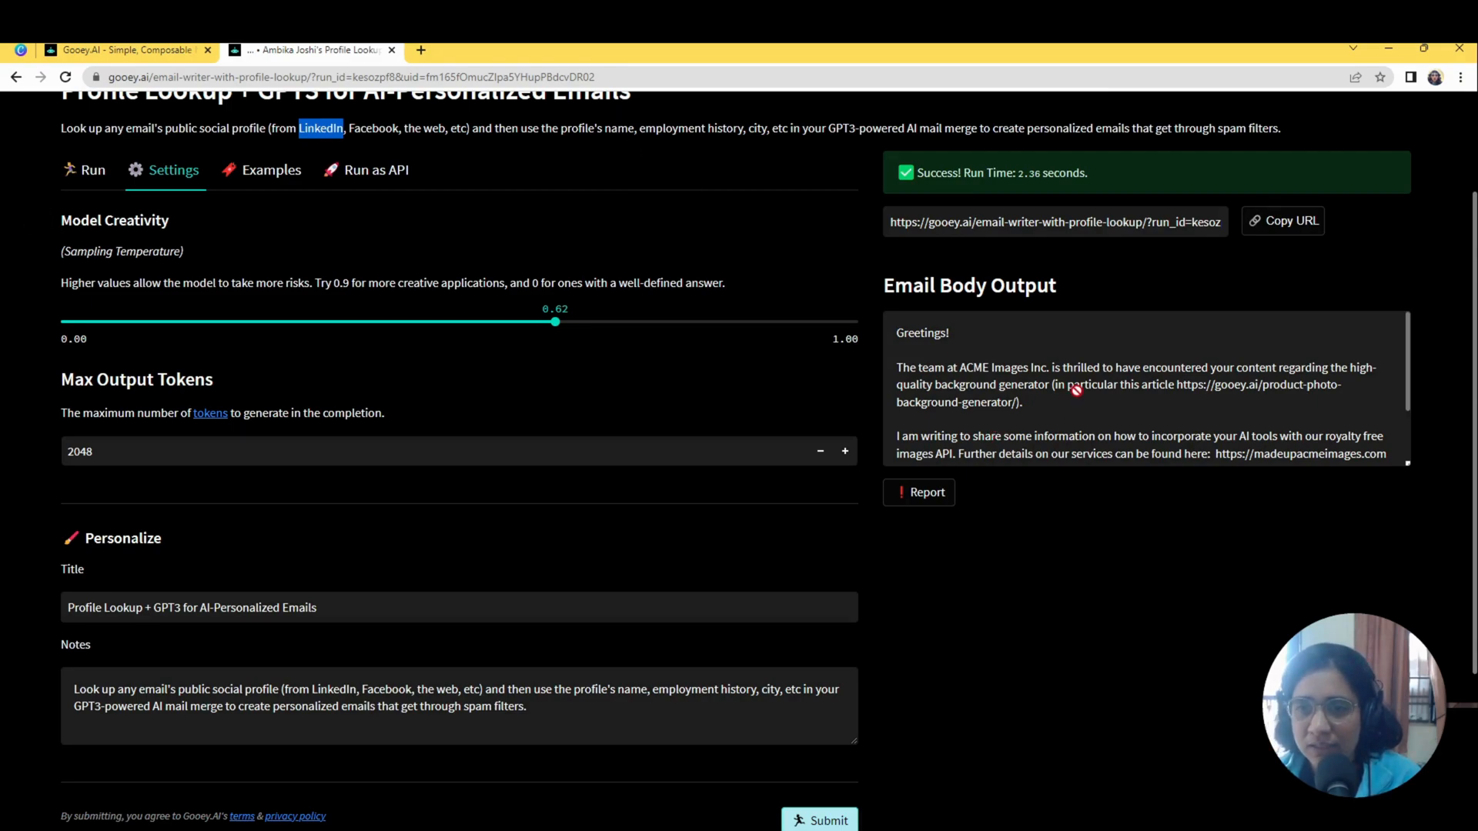
scroll(1097, 391, down, 1)
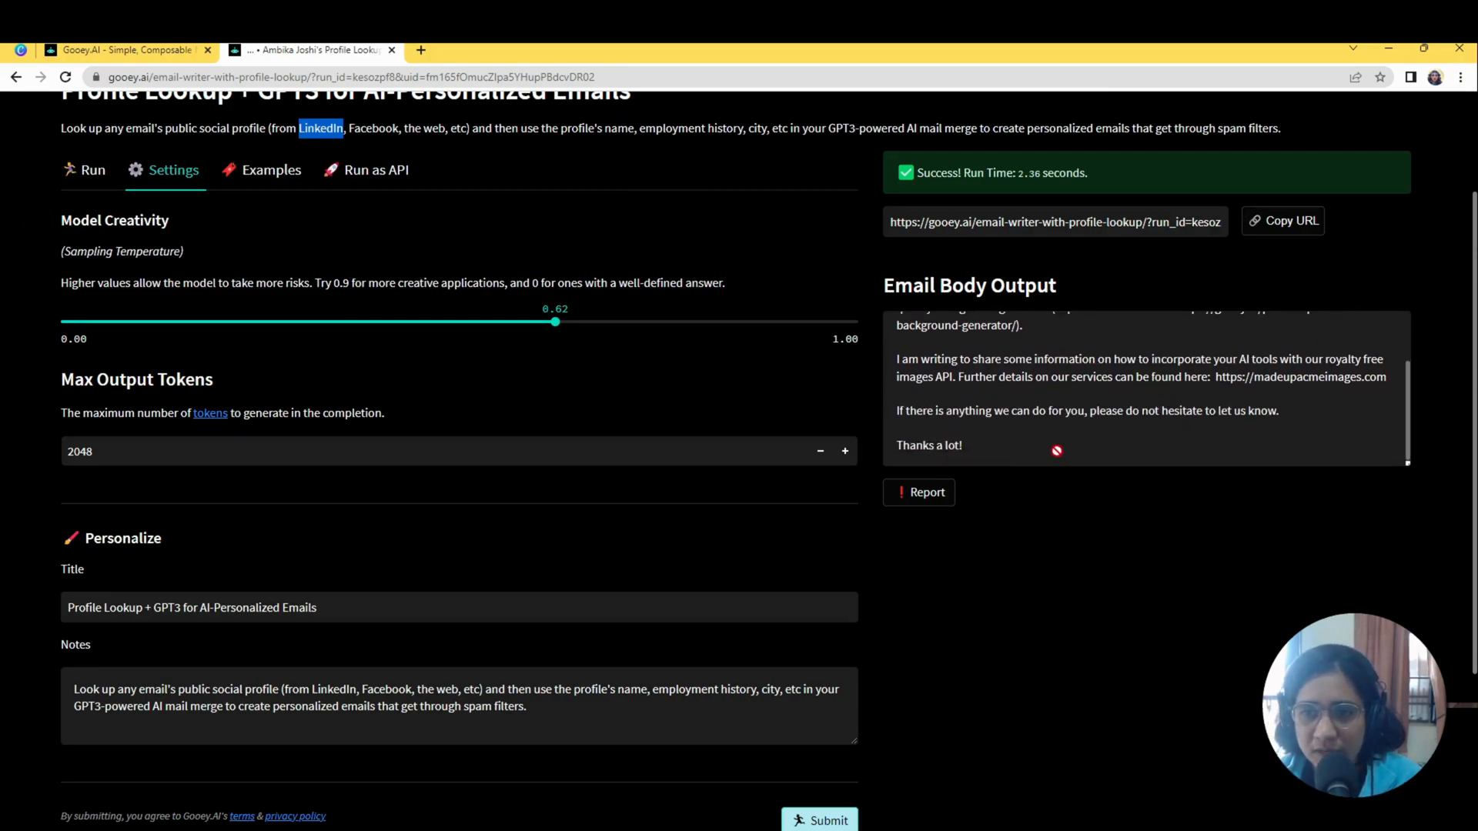
scroll(1055, 452, up, 1)
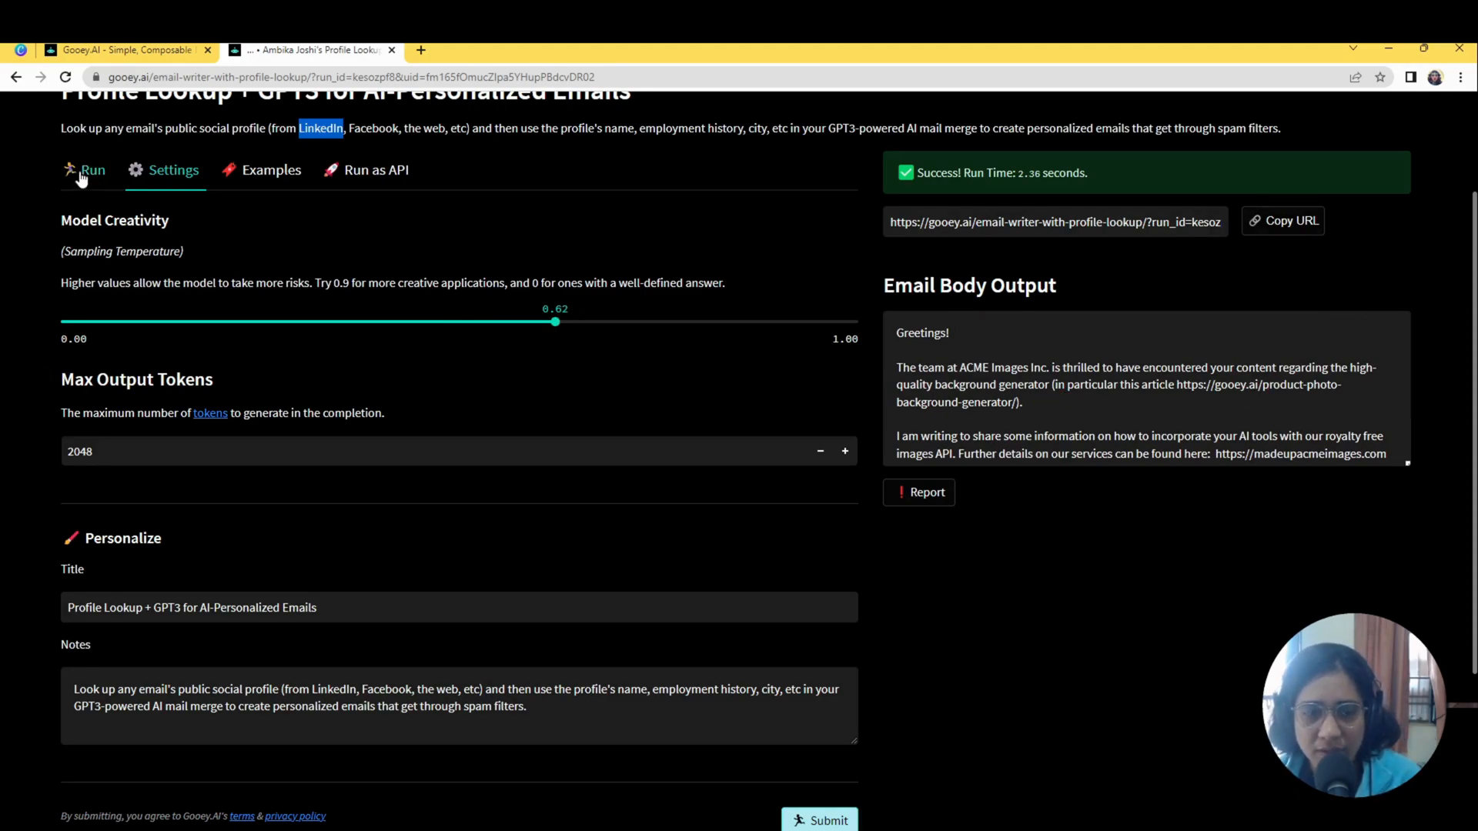
Step: View the API version of this run with its curl example request, and return to the email body template in the run form
scroll(374, 316, up, 2)
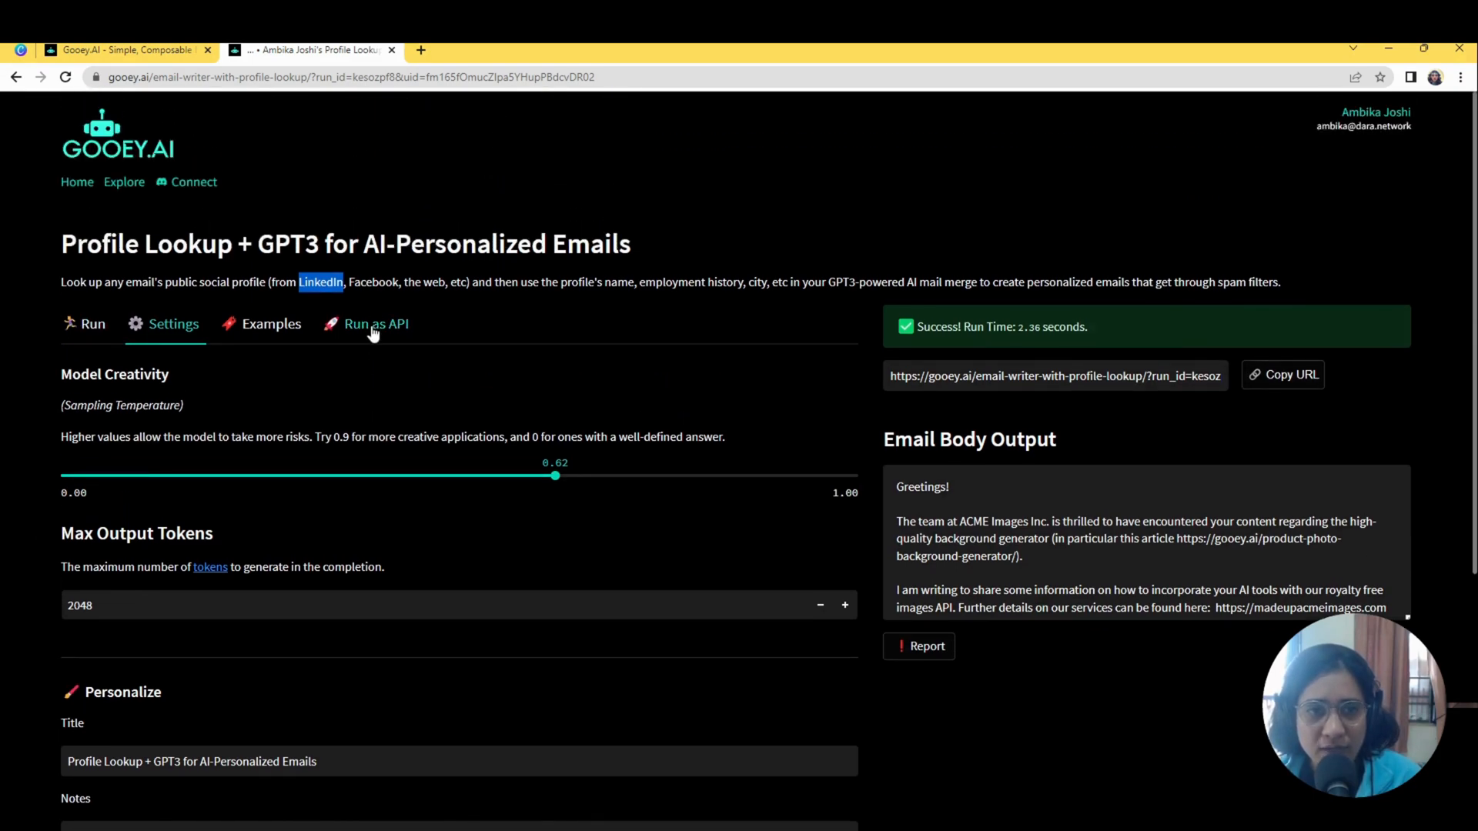
click(374, 328)
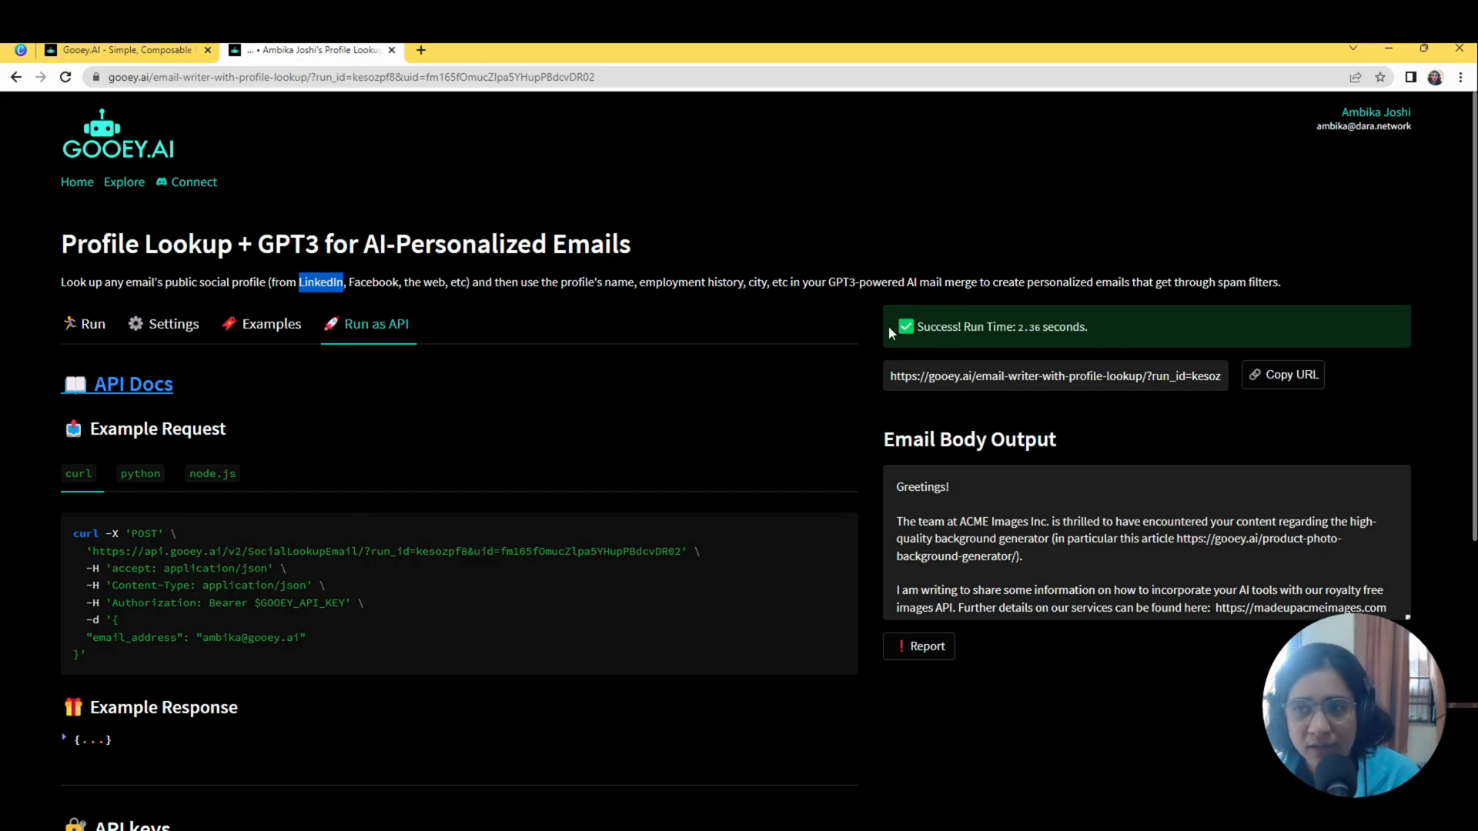
click(92, 324)
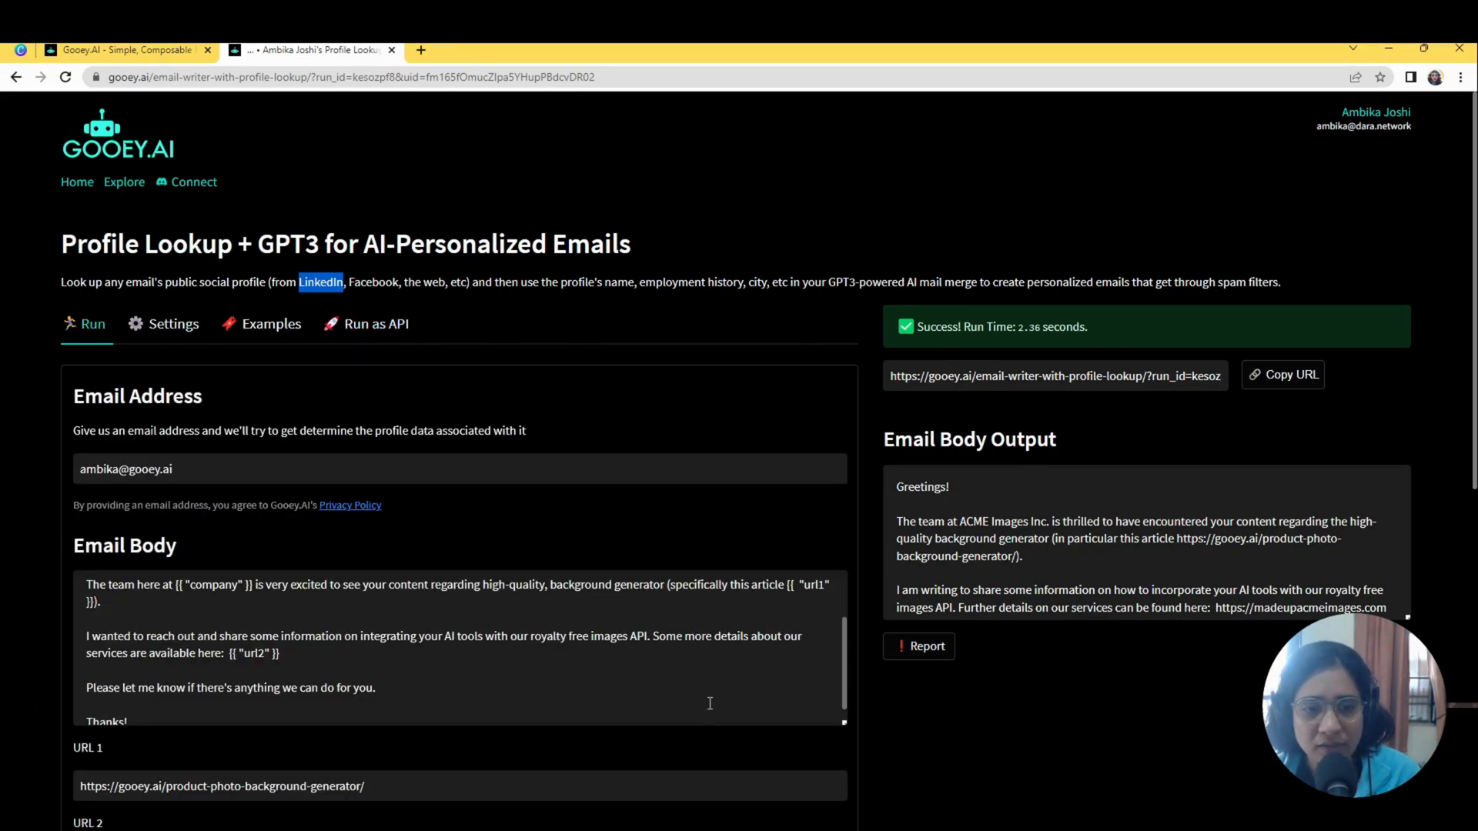
scroll(716, 693, down, 2)
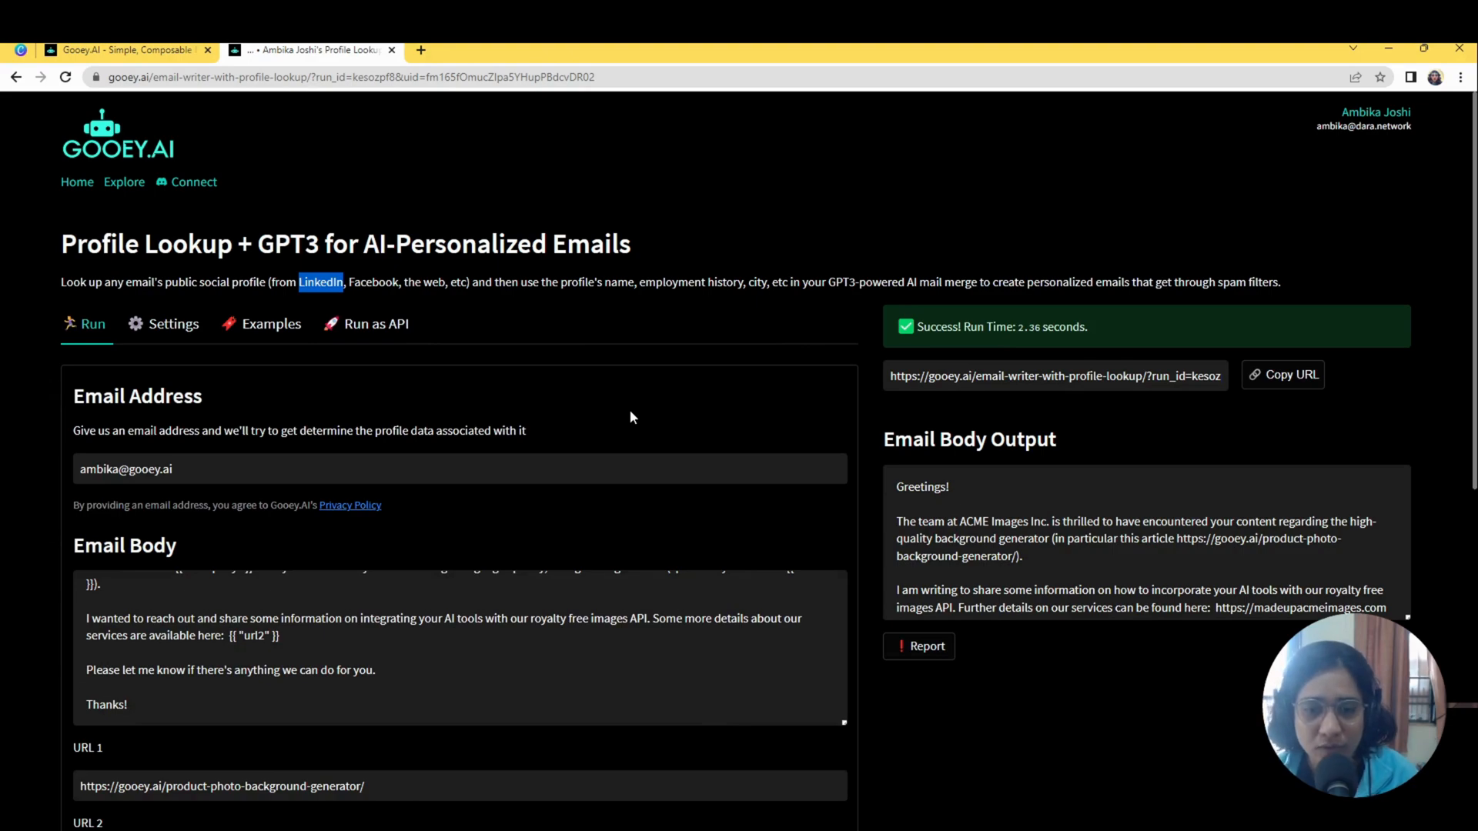